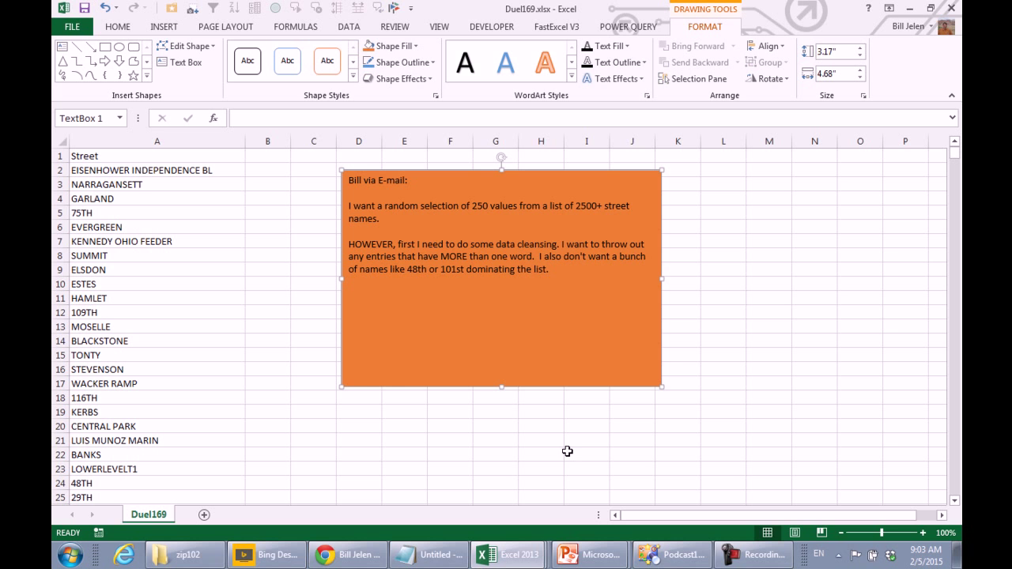
# - Check the extent of the street list in column A and enter the heading Word in B1
pyautogui.click(143, 182)
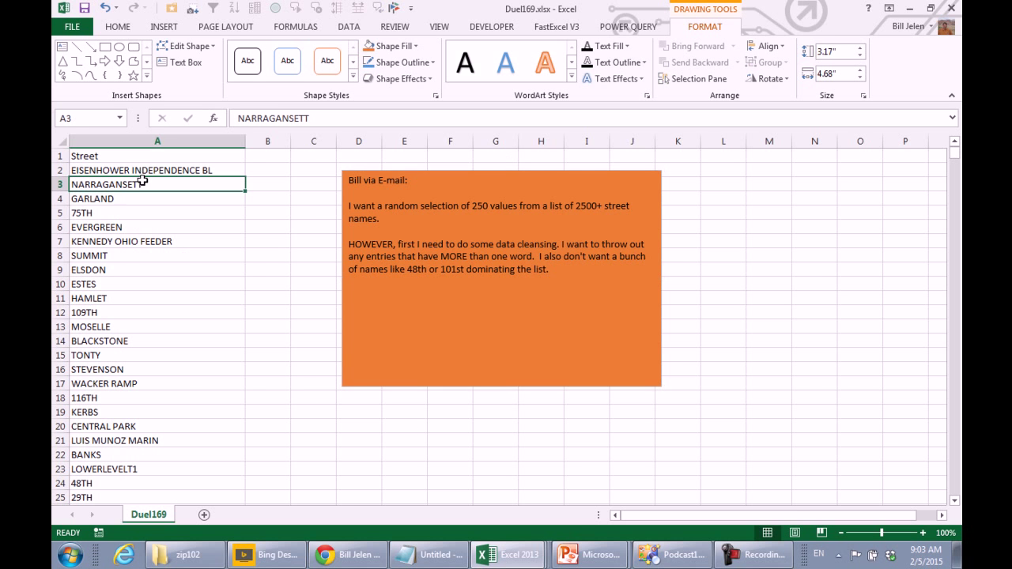
pyautogui.hotkey('ctrl', 'Down')
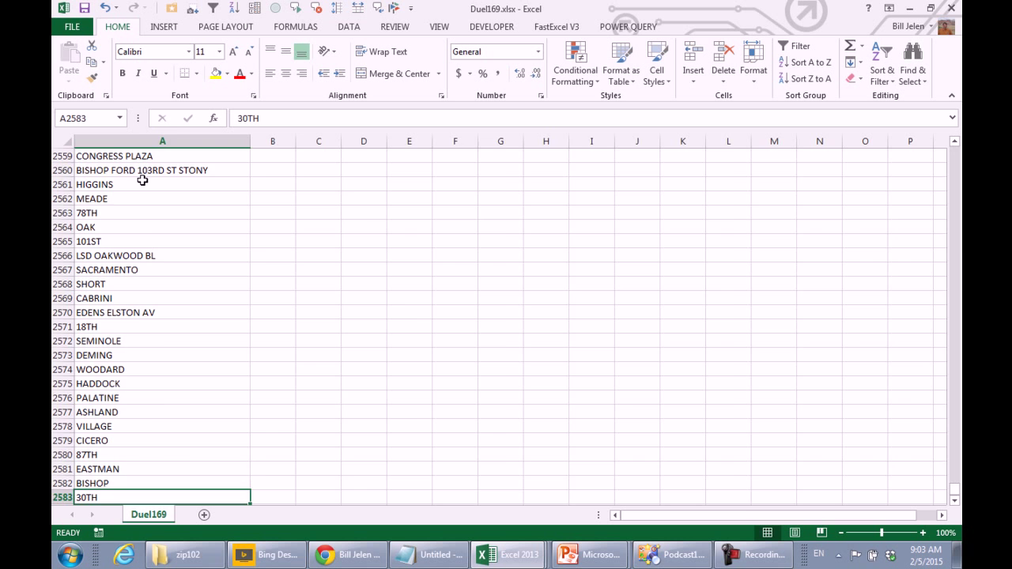
pyautogui.hotkey('ctrl', 'Up')
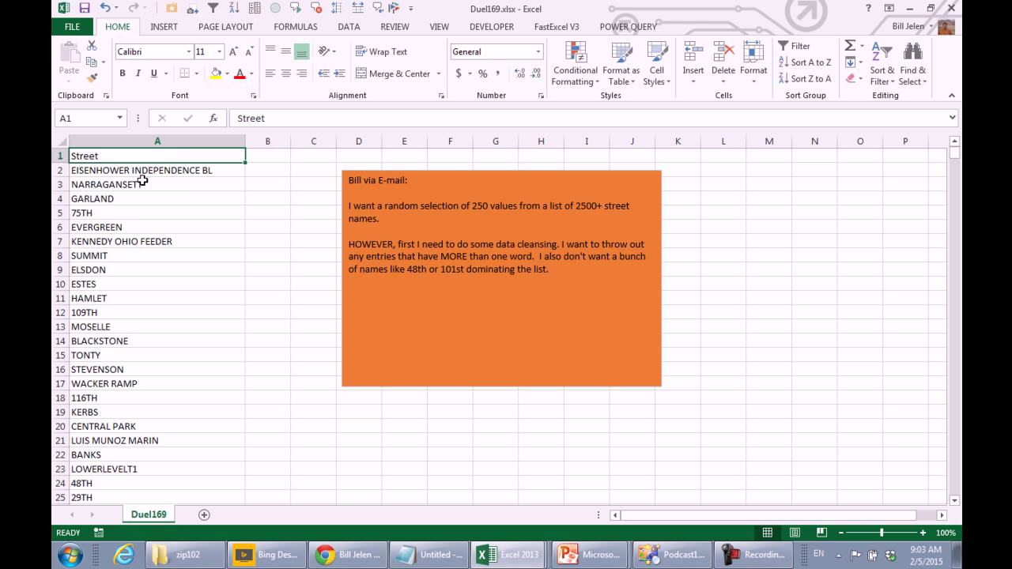
pyautogui.click(183, 173)
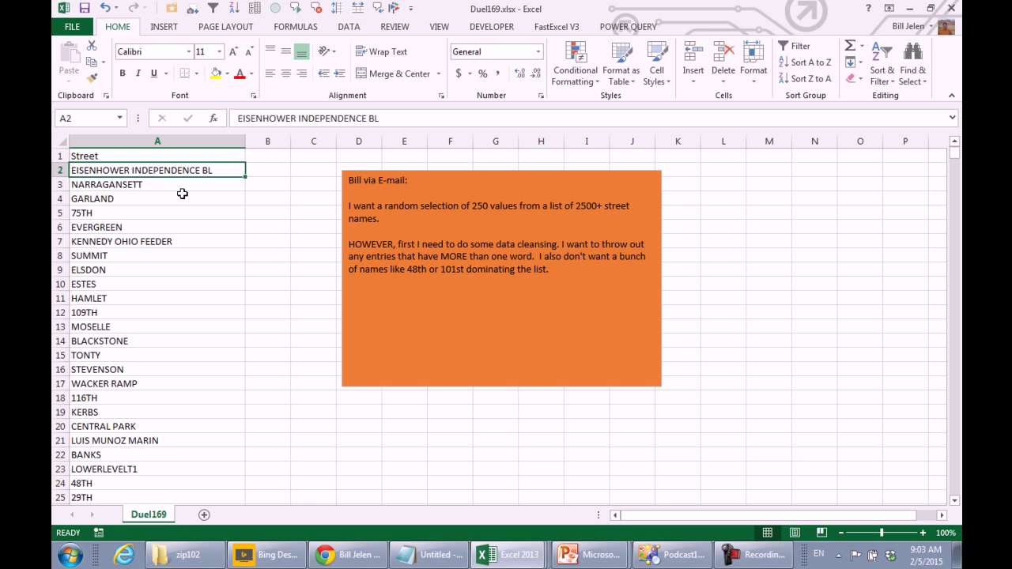
pyautogui.press('Up')
pyautogui.press('Right')
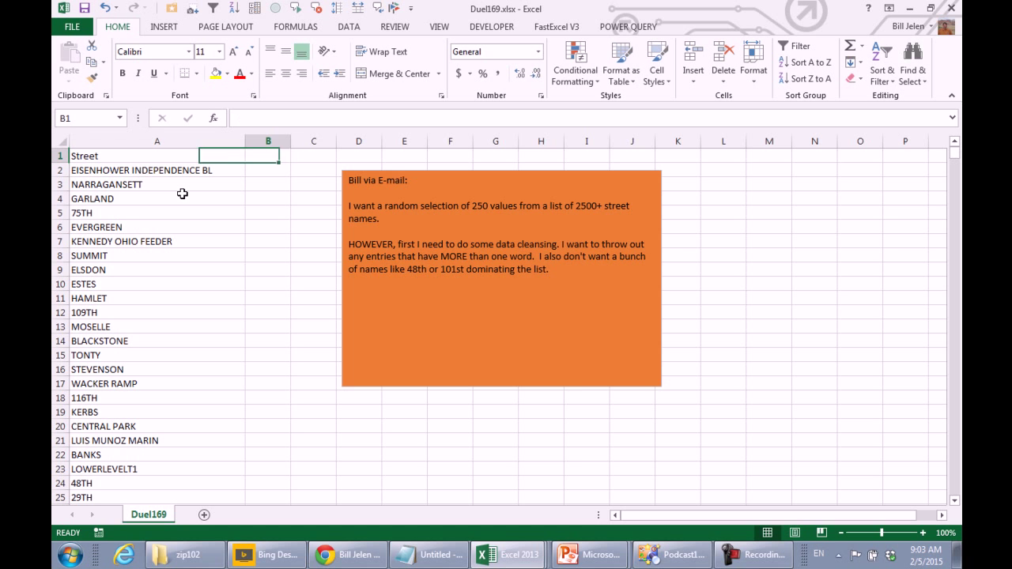
pyautogui.write('Word')
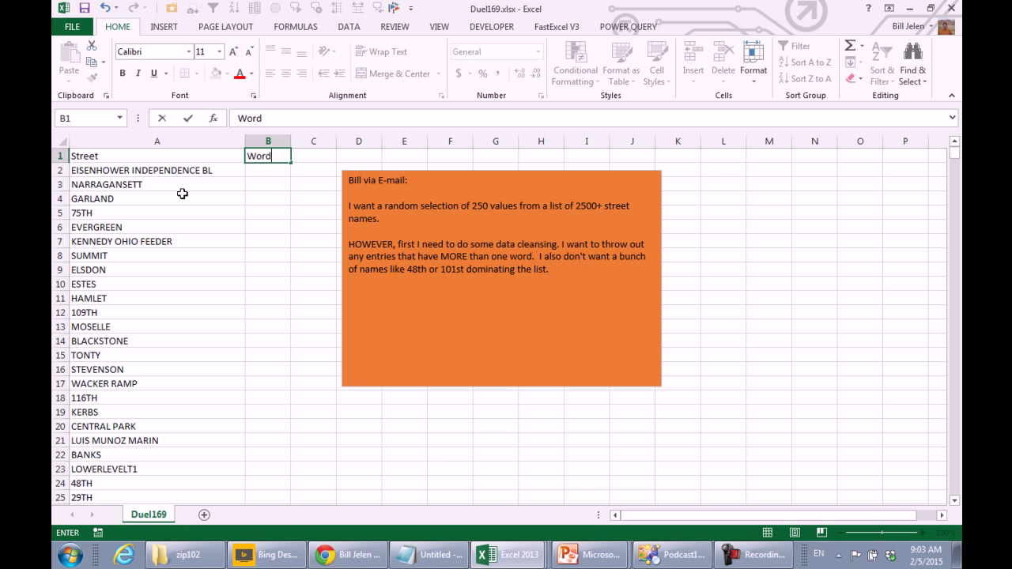
pyautogui.press('Return')
# - Try to count the words of the first street name in B2 with =WORDCOUNT(A2)
pyautogui.write('=')
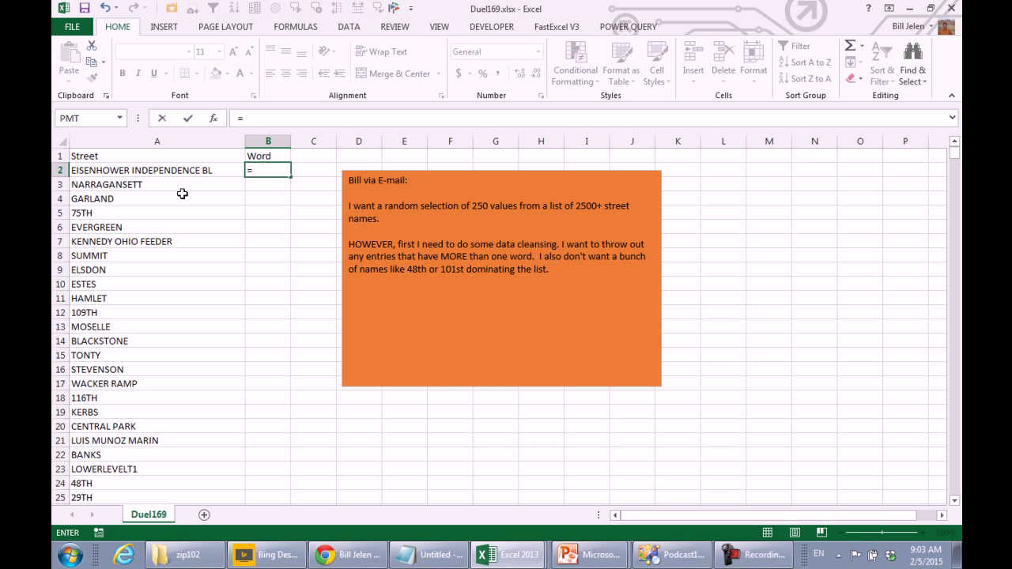
pyautogui.write('WORDCOUNT(')
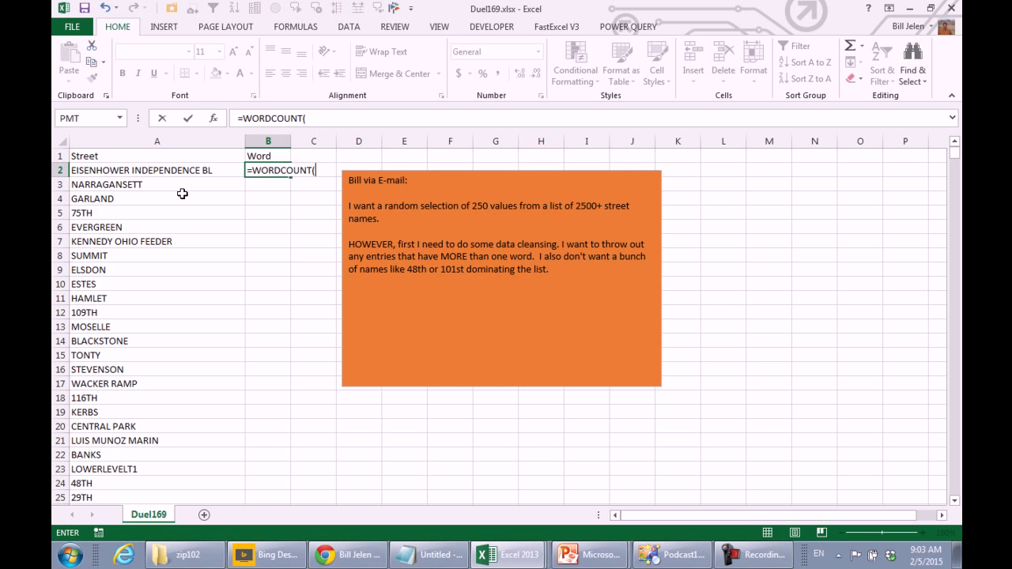
pyautogui.press('Left')
pyautogui.write(')')
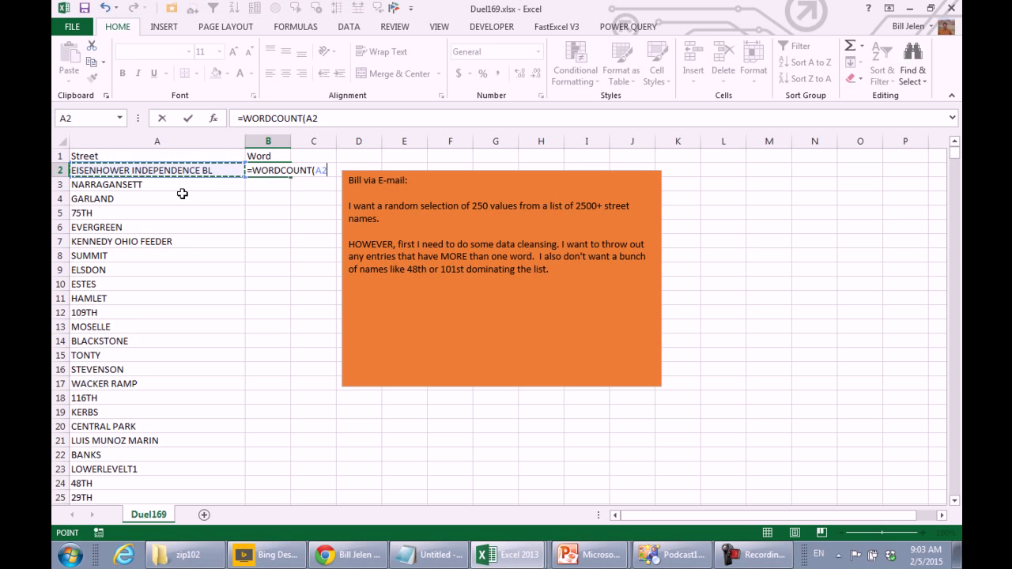
pyautogui.press('Return')
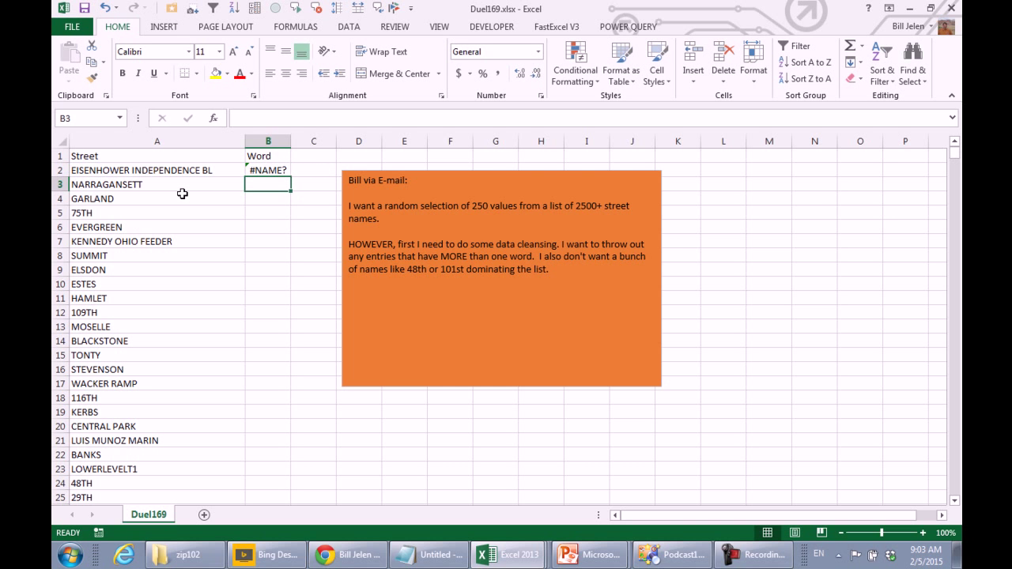
# - Try the formula =WORDS(A2) in B2 instead, and clear the cell
pyautogui.press('Up')
pyautogui.press('F2')
pyautogui.press('BackSpace')
pyautogui.press('BackSpace')
pyautogui.press('BackSpace')
pyautogui.press('BackSpace')
pyautogui.press('BackSpace')
pyautogui.press('BackSpace')
pyautogui.press('BackSpace')
pyautogui.press('BackSpace')
pyautogui.press('BackSpace')
pyautogui.press('BackSpace')
pyautogui.press('BackSpace')
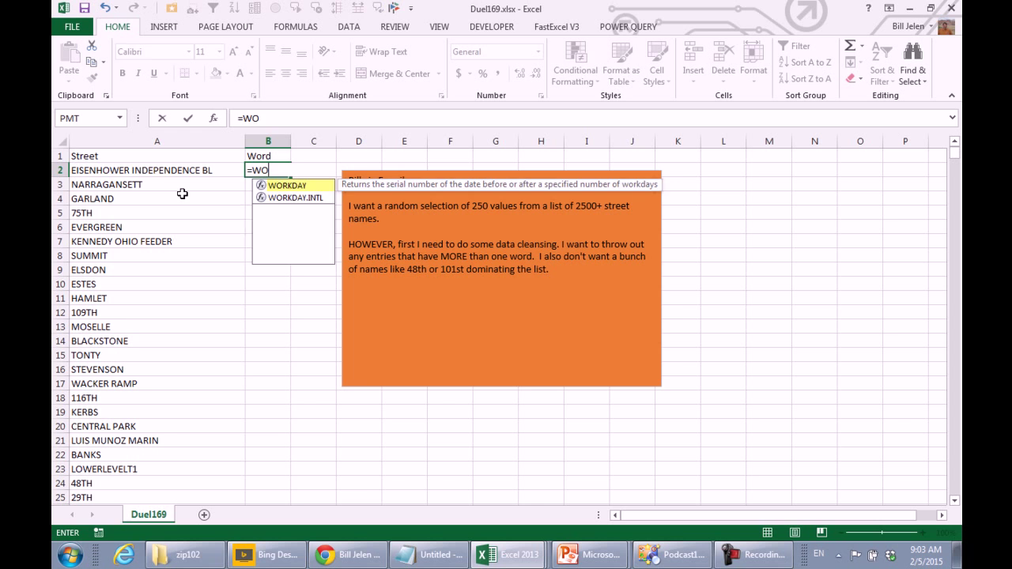
pyautogui.write('RDS(')
pyautogui.press('Left')
pyautogui.write(')')
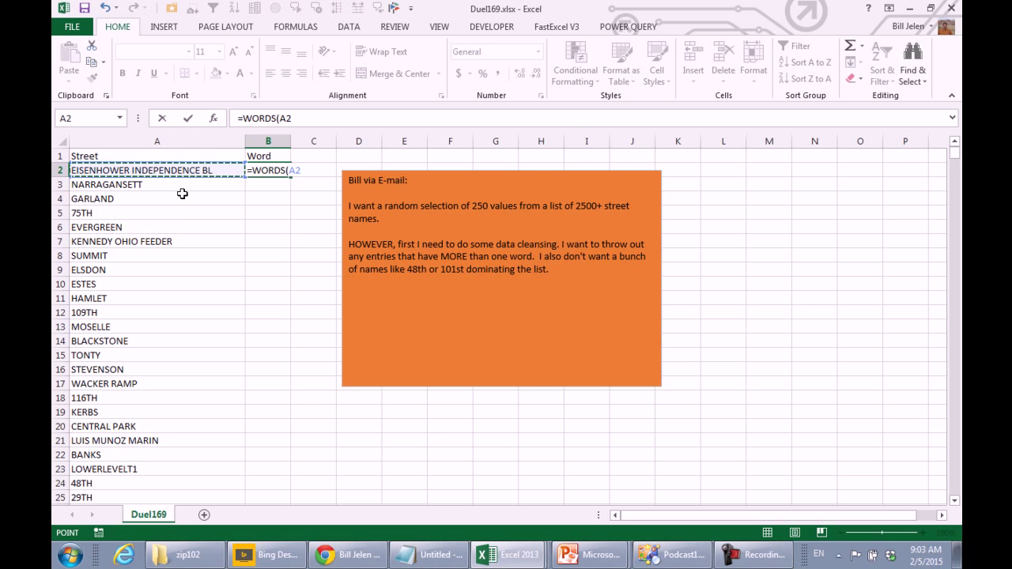
pyautogui.press('Return')
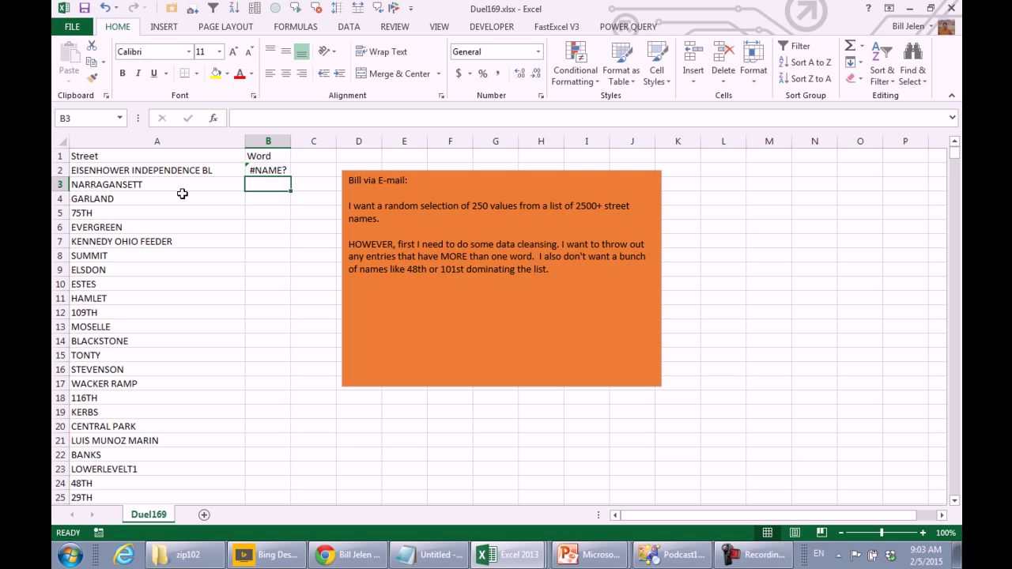
pyautogui.press('Up')
pyautogui.press('Delete')
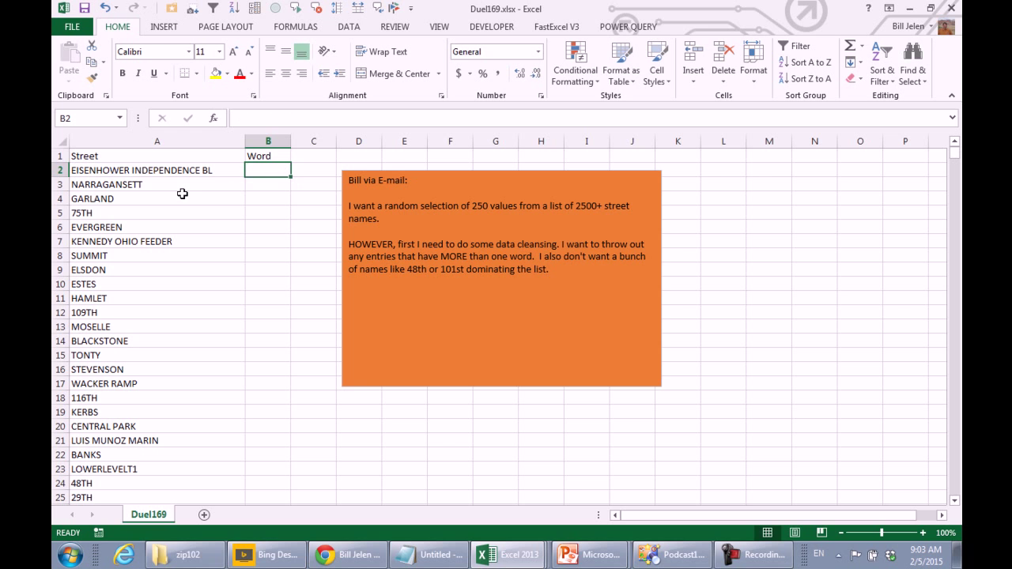
# - Move the orange text box clear of columns C to E and copy all street names from column A to C2 downward
pyautogui.click(432, 172)
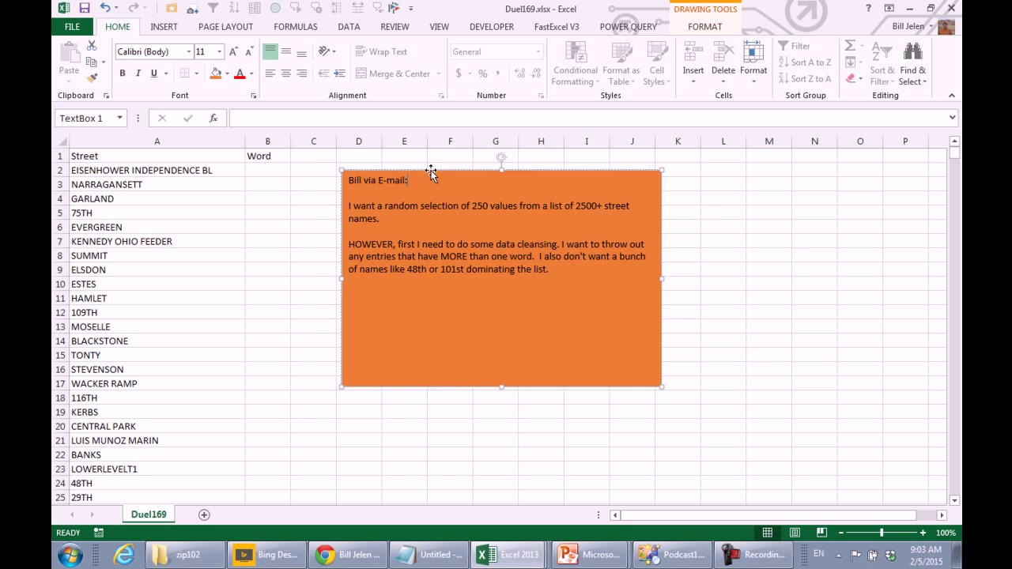
pyautogui.moveTo(432, 173); pyautogui.dragTo(554, 231)
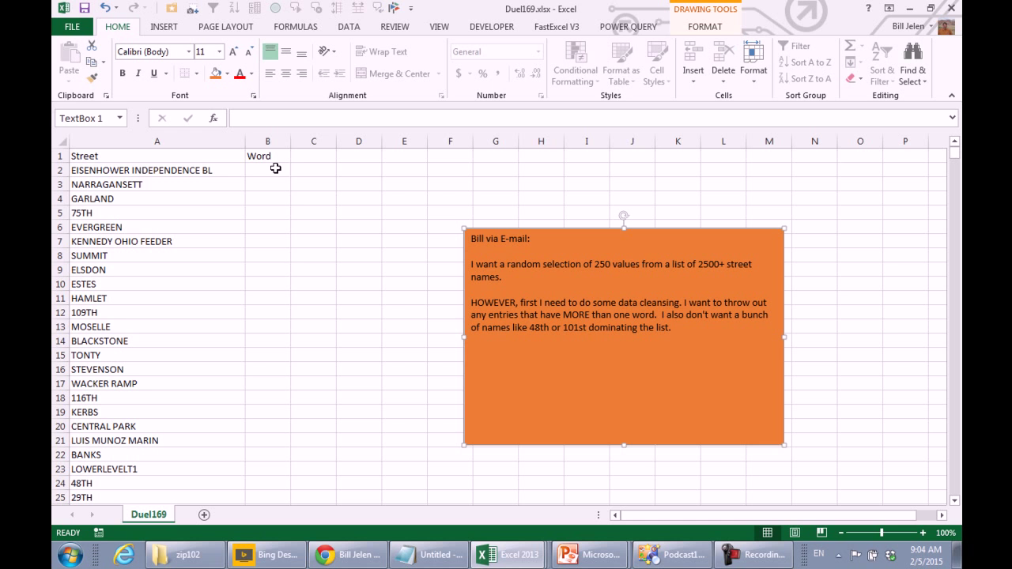
pyautogui.click(207, 171)
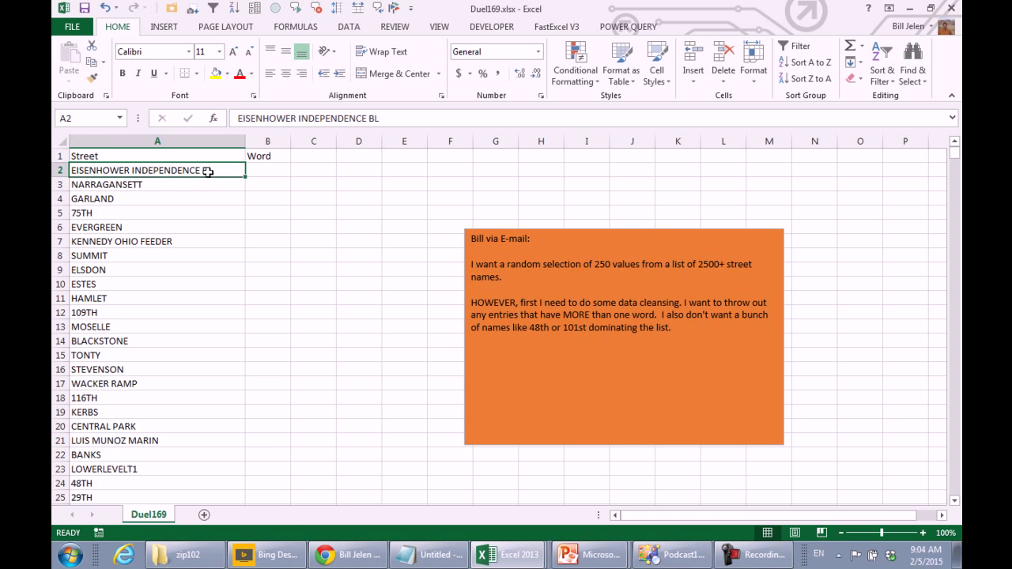
pyautogui.hotkey('ctrl', 'shift', 'Down')
pyautogui.hotkey('ctrl', 'c')
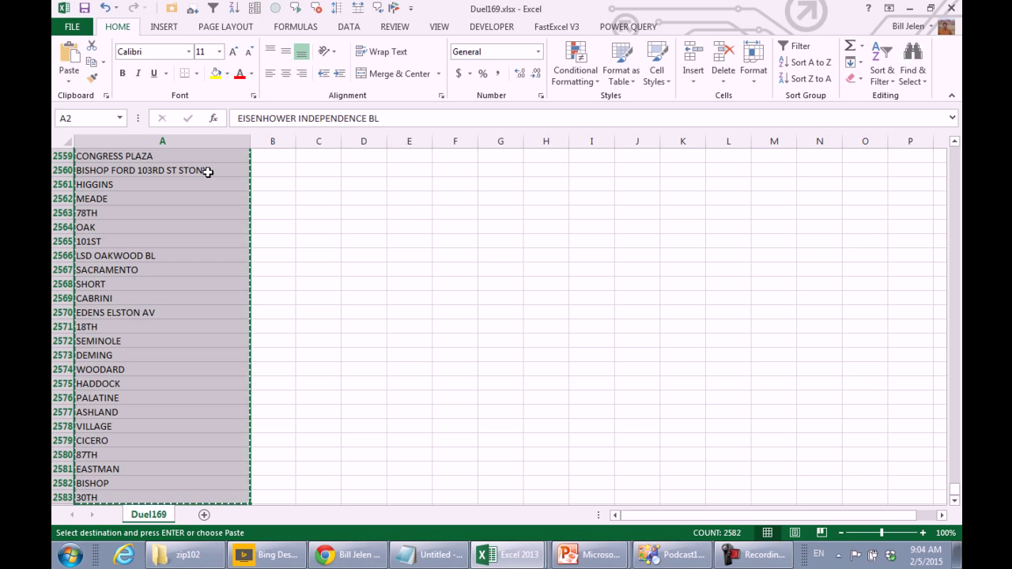
pyautogui.hotkey('ctrl', 'BackSpace')
pyautogui.press('Right')
pyautogui.press('Right')
pyautogui.hotkey('ctrl', 'v')
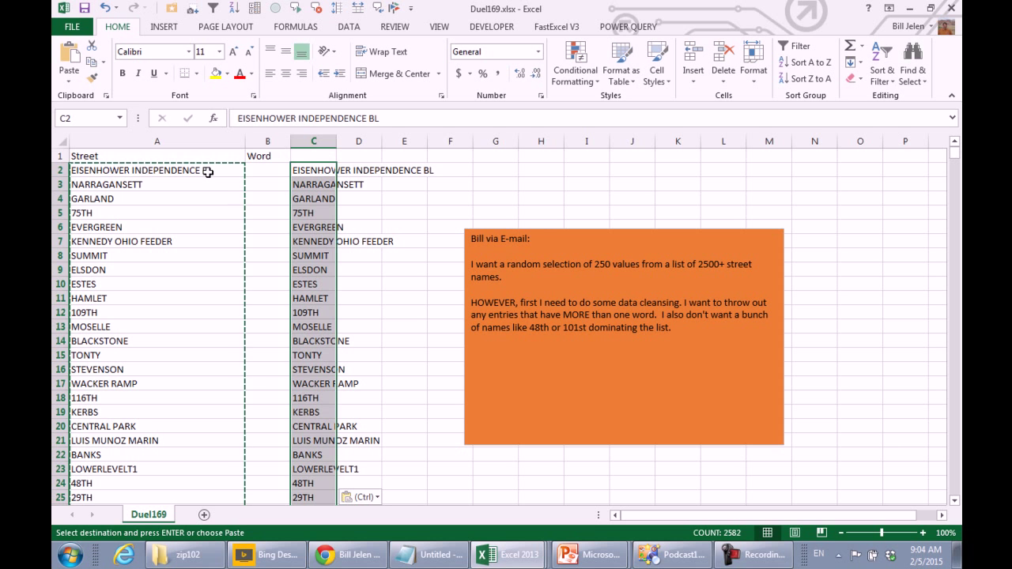
# - Split the copied street names in column C with Text to Columns, as delimited data with Space added as delimiter
pyautogui.click(348, 26)
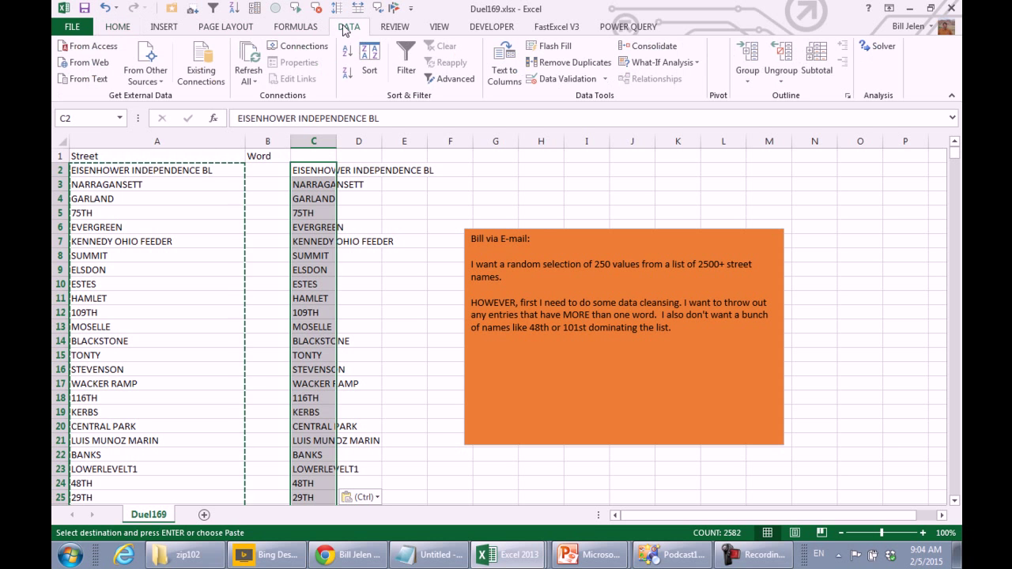
pyautogui.click(504, 63)
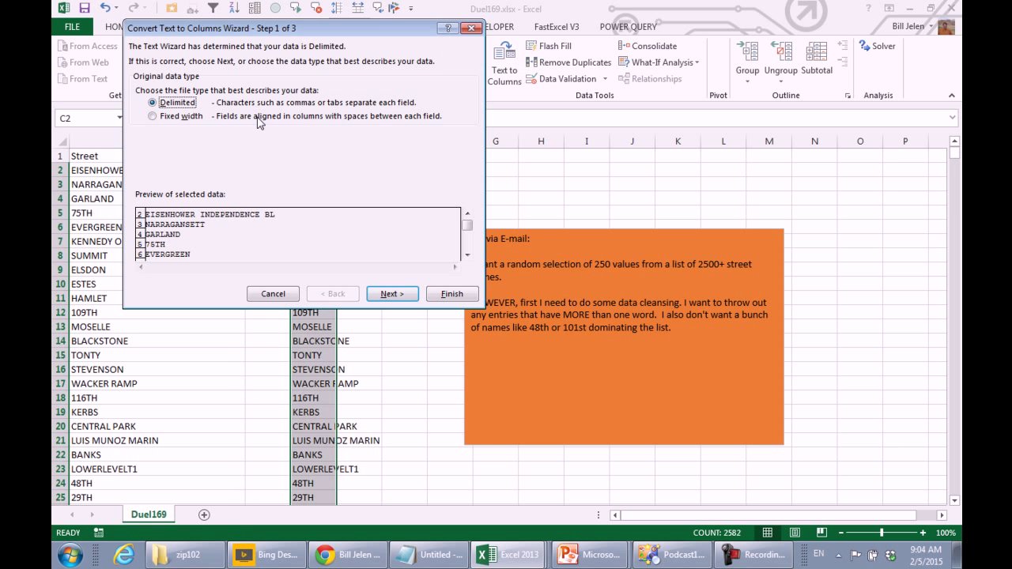
pyautogui.click(387, 294)
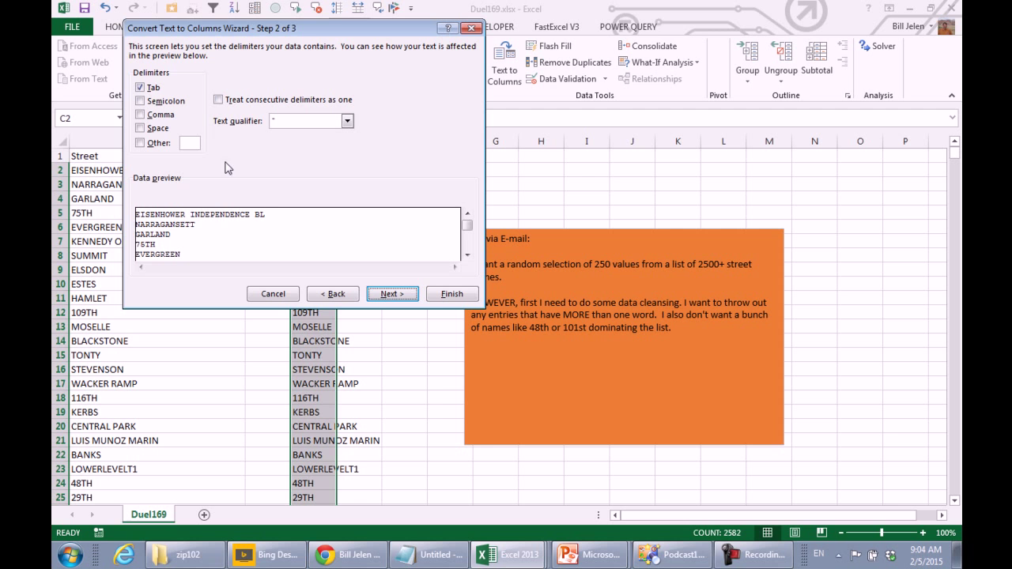
pyautogui.click(140, 128)
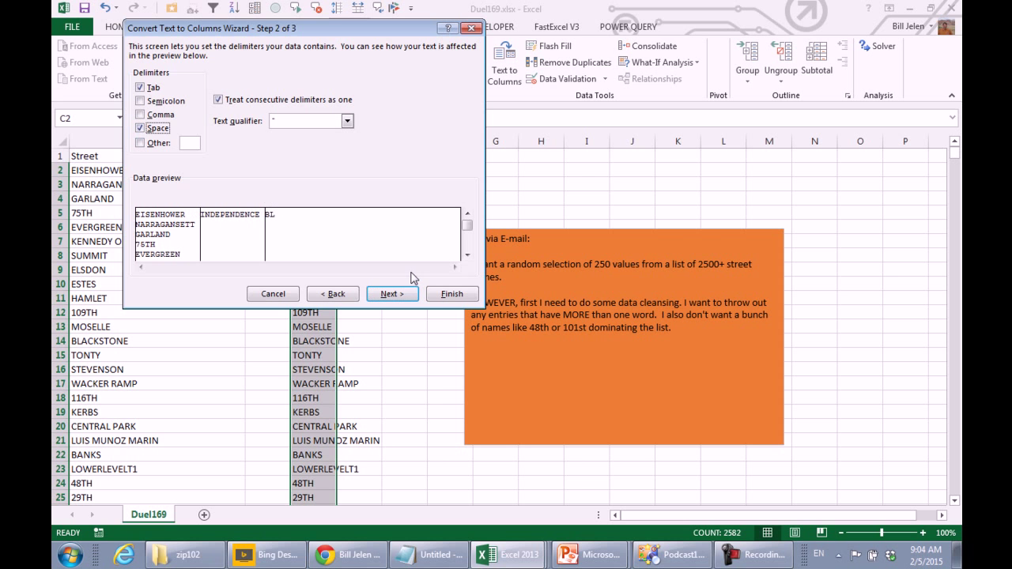
pyautogui.click(447, 294)
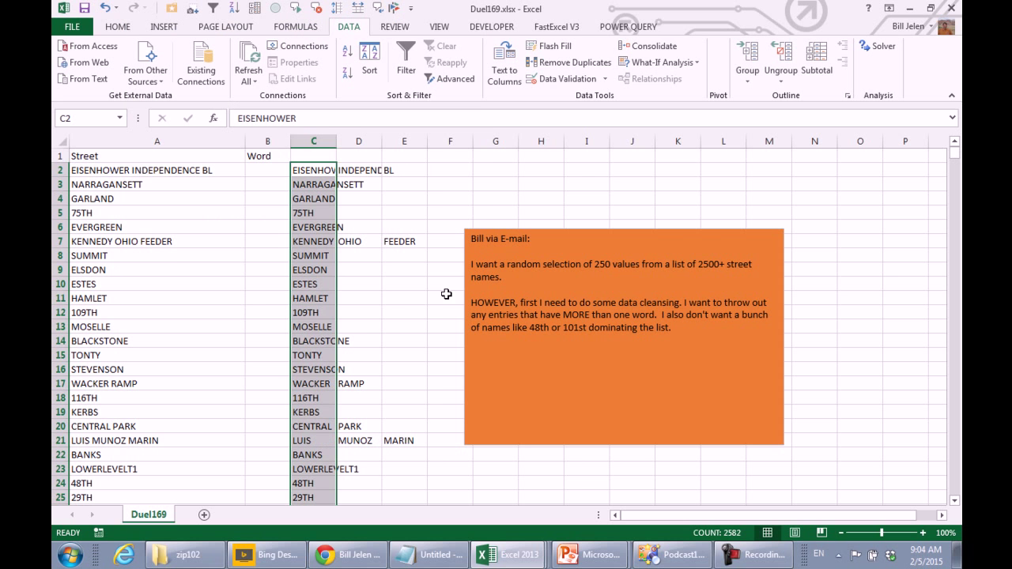
# - Enter =COUNTA(C2:O2) in B2 to count each street's words and fill it down the whole list
pyautogui.press('Left')
pyautogui.press('Right')
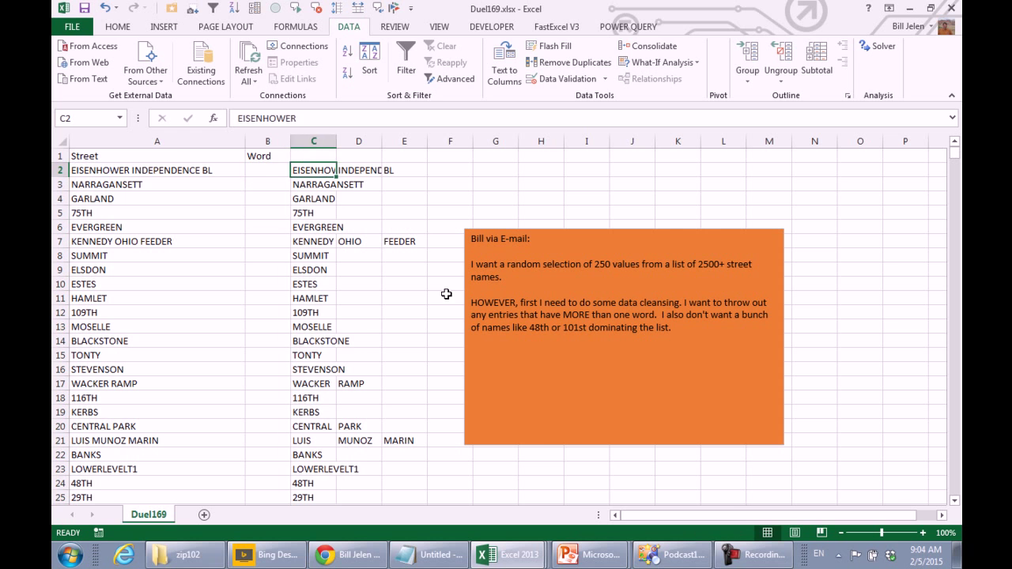
pyautogui.press('Right')
pyautogui.press('Right')
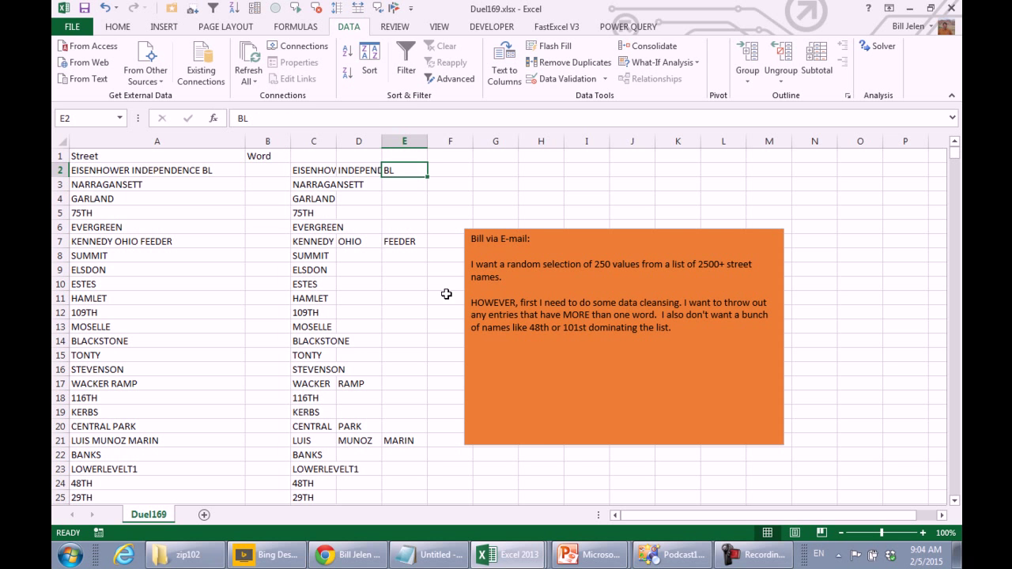
pyautogui.press('Left')
pyautogui.press('Left')
pyautogui.press('Left')
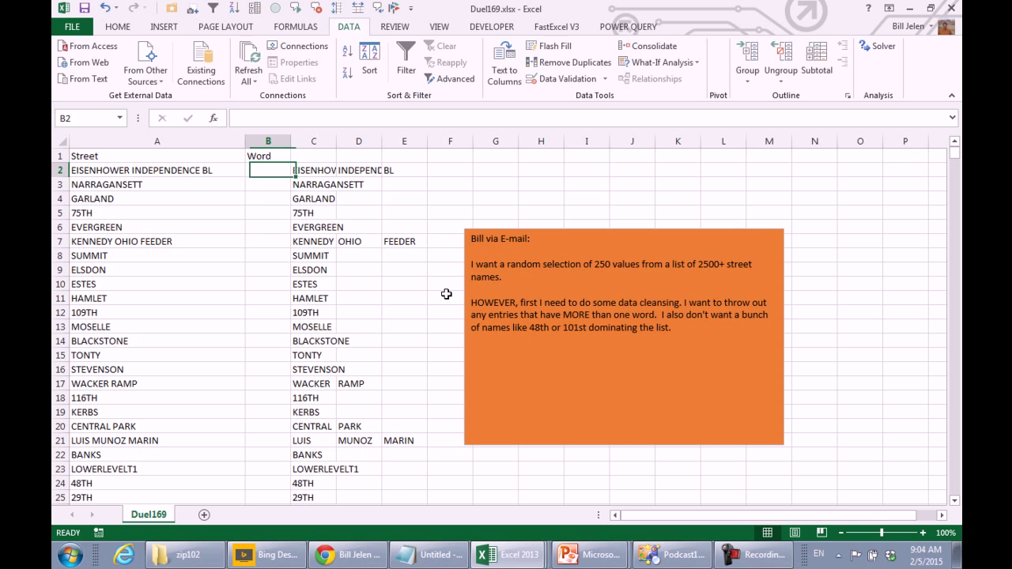
pyautogui.write('=COUNTA(')
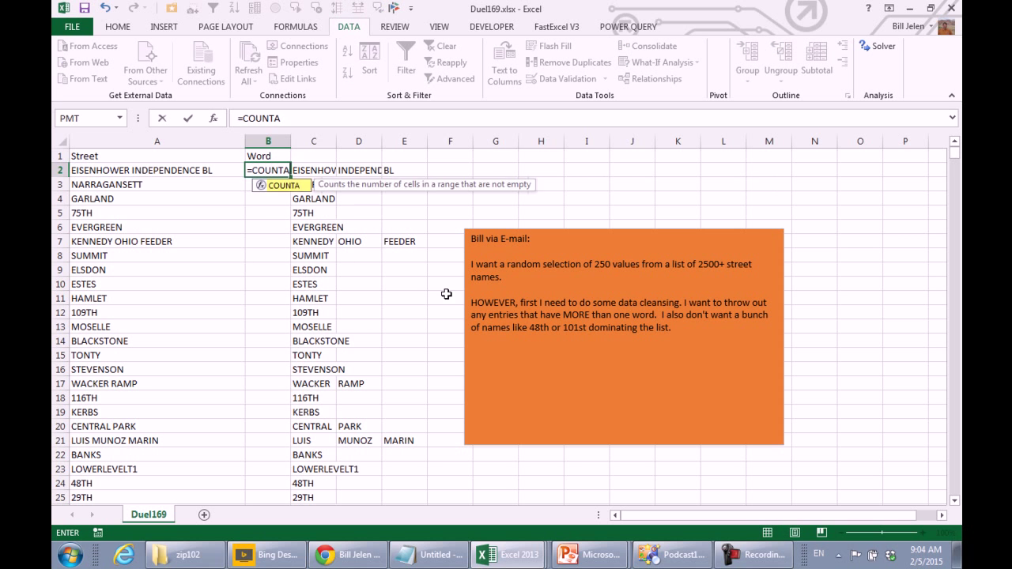
pyautogui.press('Right')
pyautogui.hotkey('shift', 'Right')
pyautogui.hotkey('shift', 'Right')
pyautogui.hotkey('shift', 'Right')
pyautogui.hotkey('shift', 'Right')
pyautogui.hotkey('shift', 'Right')
pyautogui.hotkey('shift', 'Right')
pyautogui.hotkey('shift', 'Right')
pyautogui.hotkey('shift', 'Right')
pyautogui.hotkey('shift', 'Right')
pyautogui.hotkey('shift', 'Right')
pyautogui.hotkey('shift', 'Right')
pyautogui.hotkey('shift', 'Right')
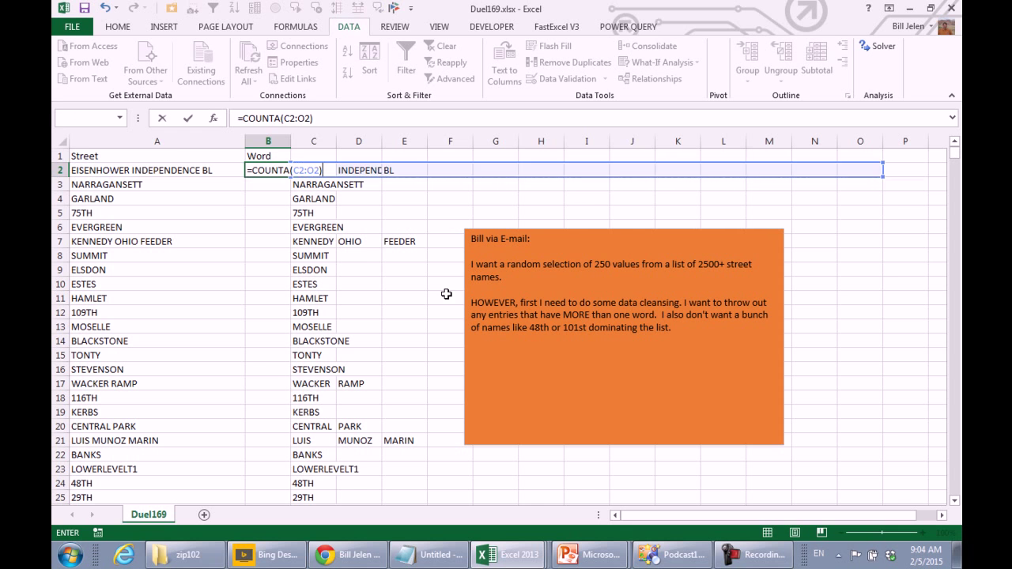
pyautogui.hotkey('ctrl', 'Return')
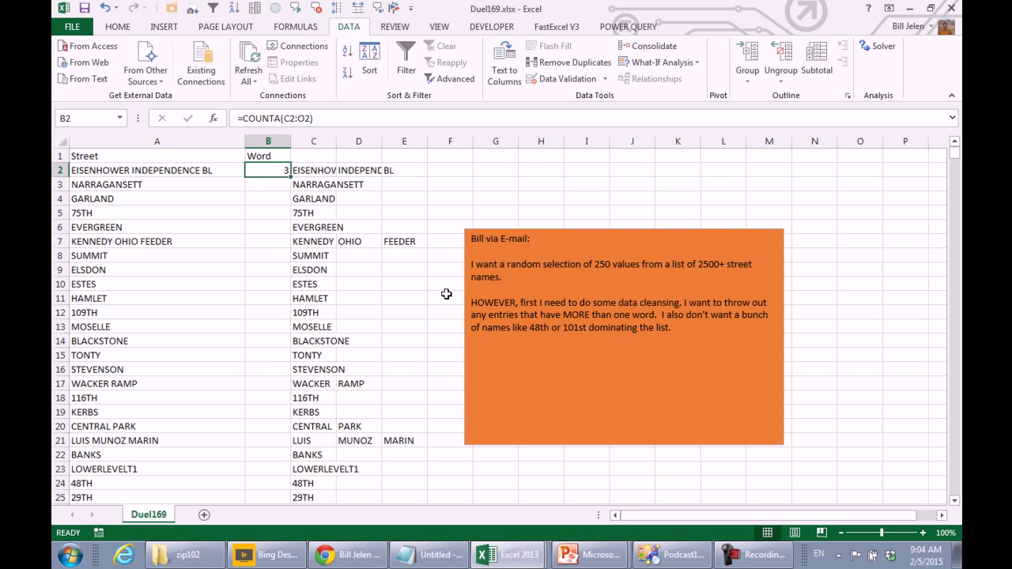
pyautogui.doubleClick(291, 178)
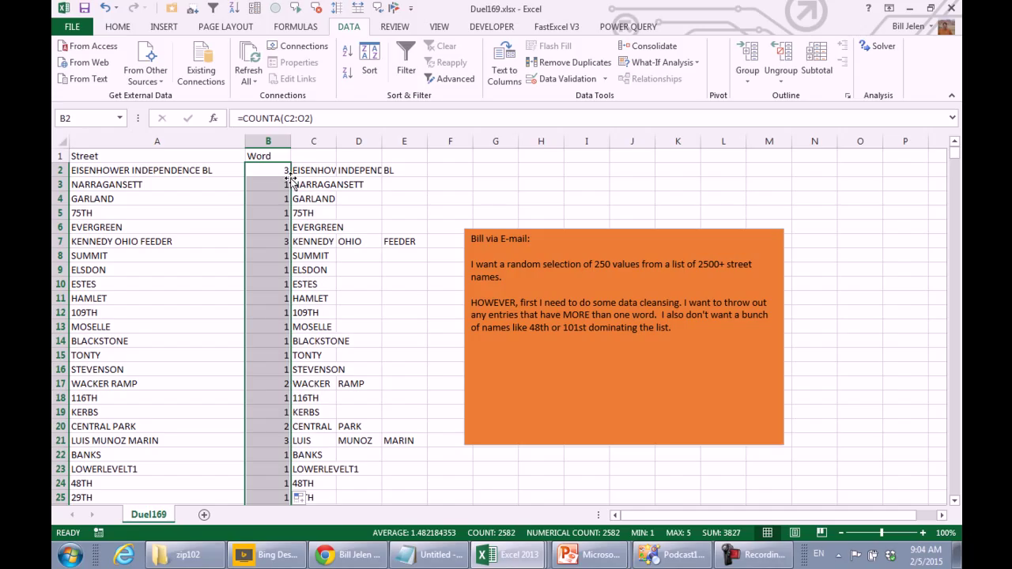
# - Convert the word count formulas in column B to static values
pyautogui.hotkey('ctrl', 'c')
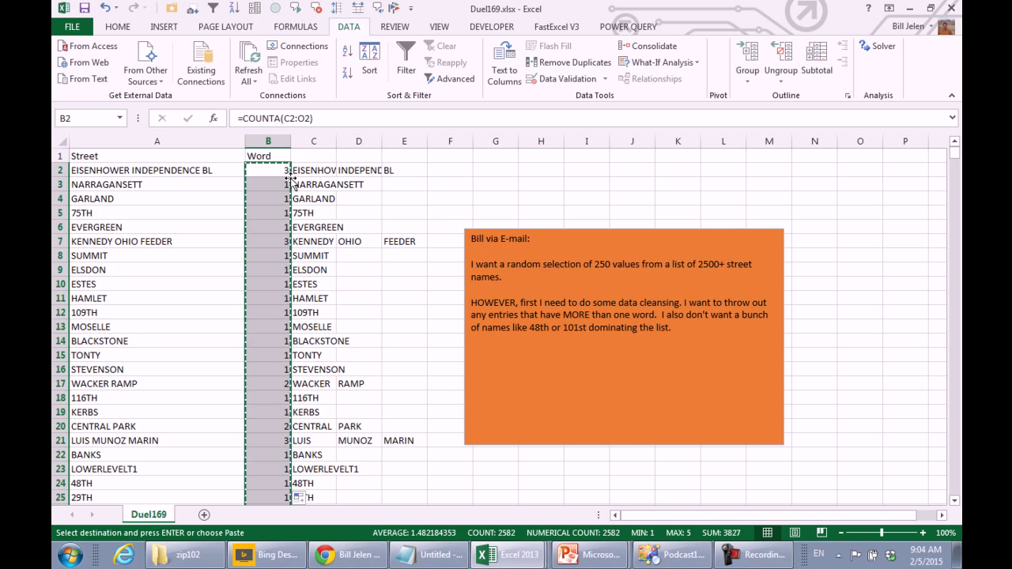
pyautogui.rightClick(291, 182)
pyautogui.press('v')
# - Delete columns C through M, which hold the split street words and the text box
pyautogui.press('Right')
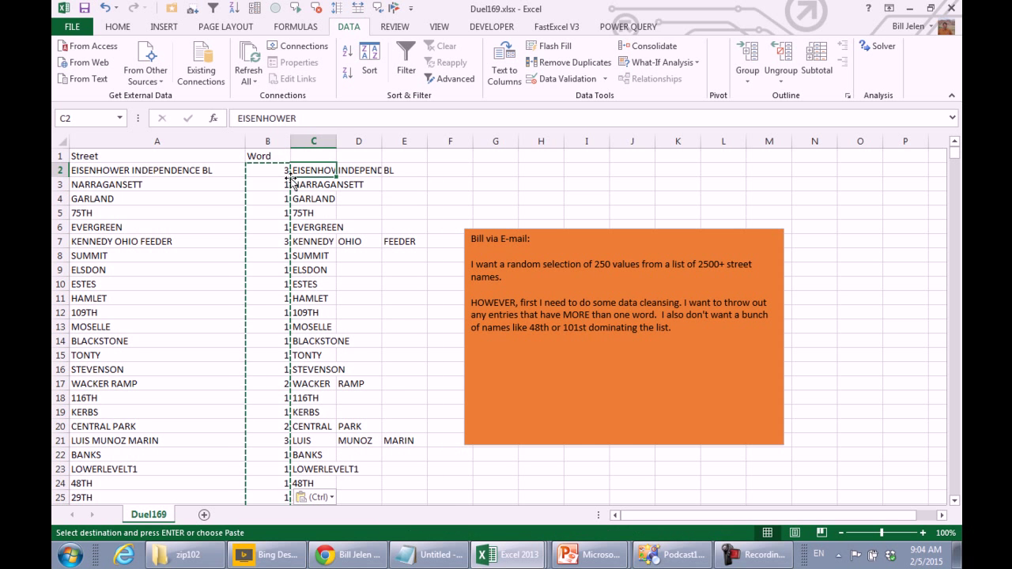
pyautogui.hotkey('shift', 'Right')
pyautogui.hotkey('shift', 'Right')
pyautogui.hotkey('shift', 'Right')
pyautogui.hotkey('shift', 'Right')
pyautogui.hotkey('shift', 'Right')
pyautogui.hotkey('shift', 'Right')
pyautogui.hotkey('shift', 'Right')
pyautogui.hotkey('shift', 'Right')
pyautogui.hotkey('shift', 'Right')
pyautogui.hotkey('shift', 'Right')
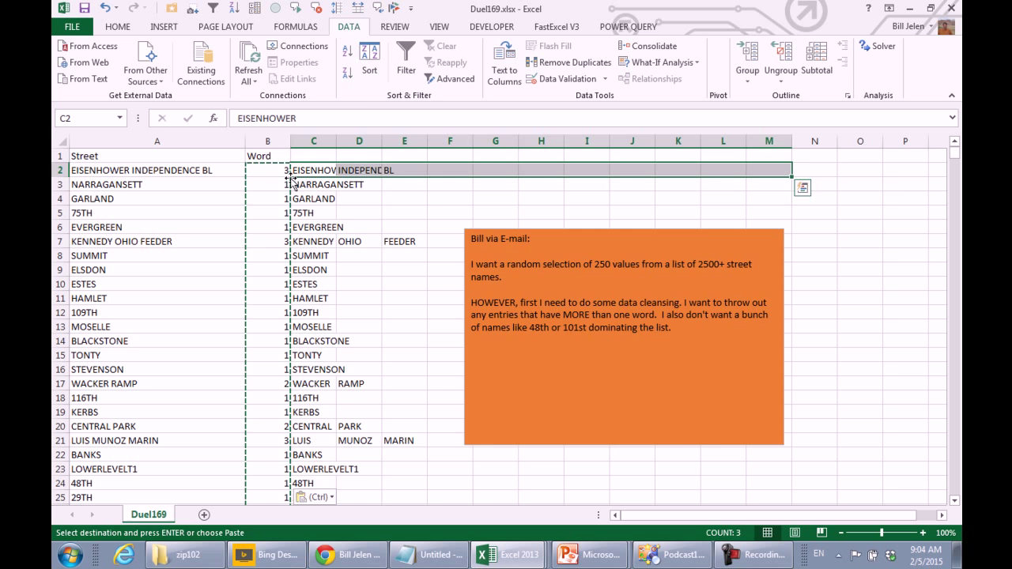
pyautogui.press('Delete')
pyautogui.press('Left')
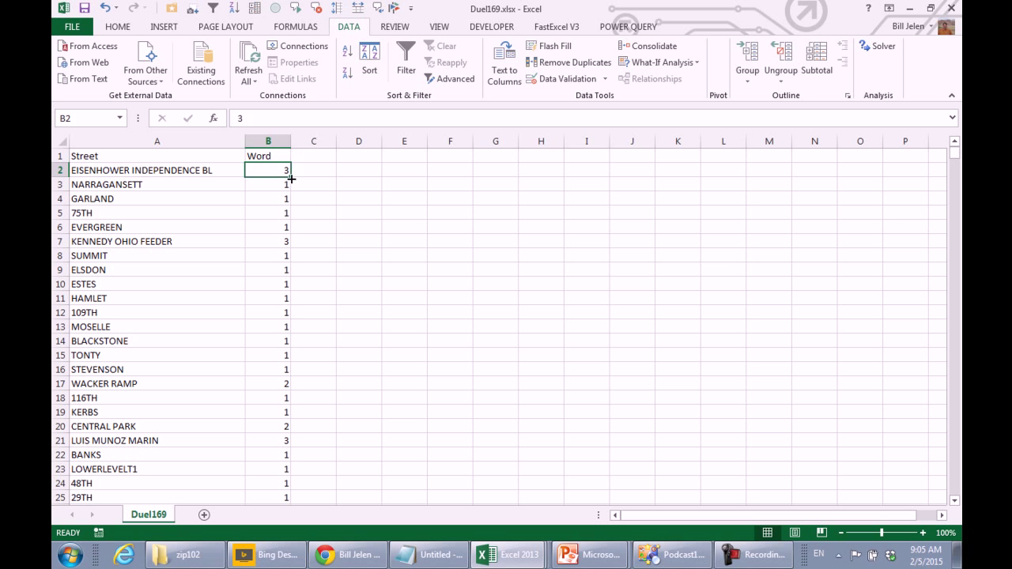
# - Sort the list by word count in descending order and delete all entries with more than one word
pyautogui.click(348, 74)
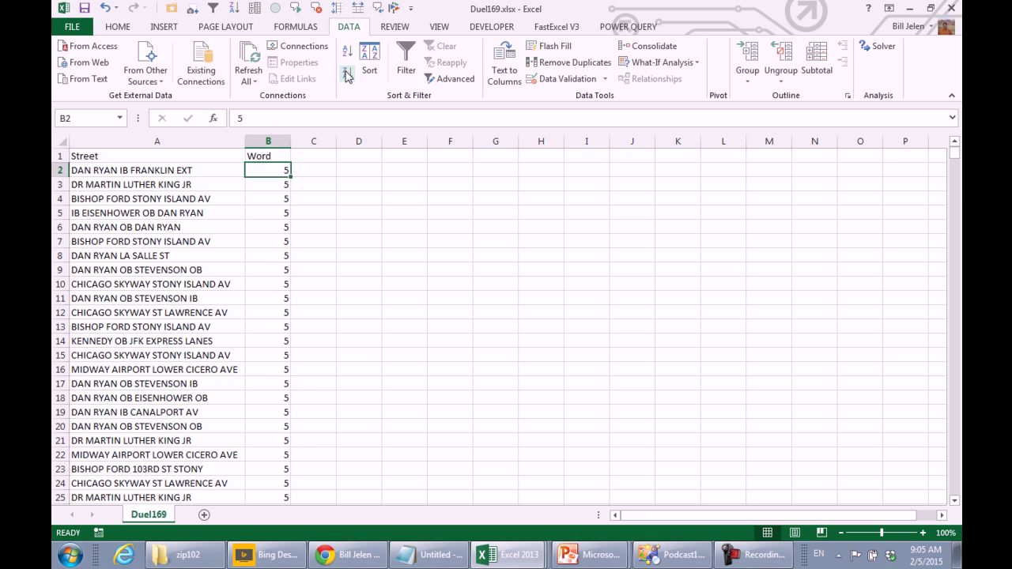
pyautogui.hotkey('ctrl', 'shift', 'Down')
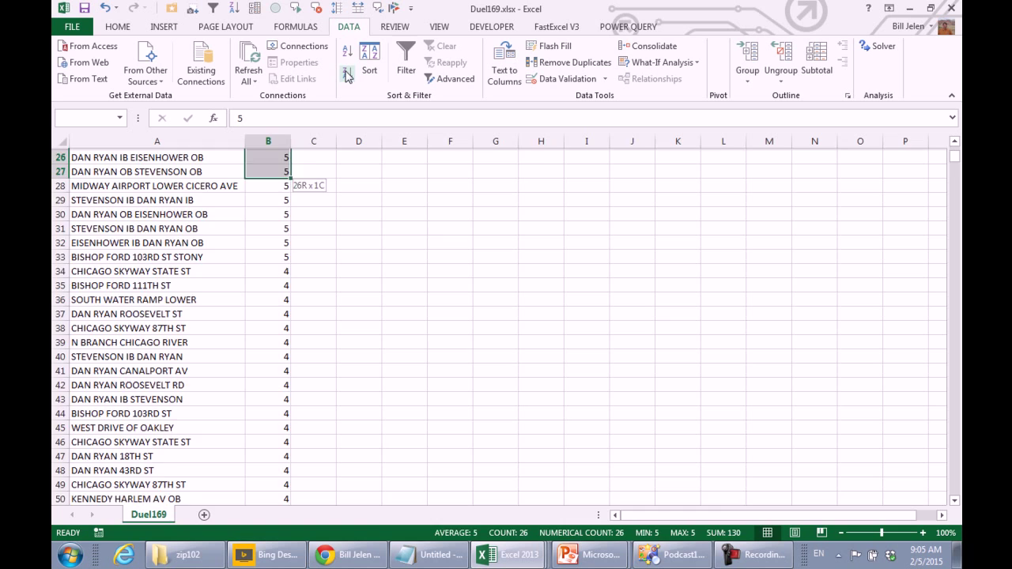
pyautogui.hotkey('ctrl', 'shift', 'Down')
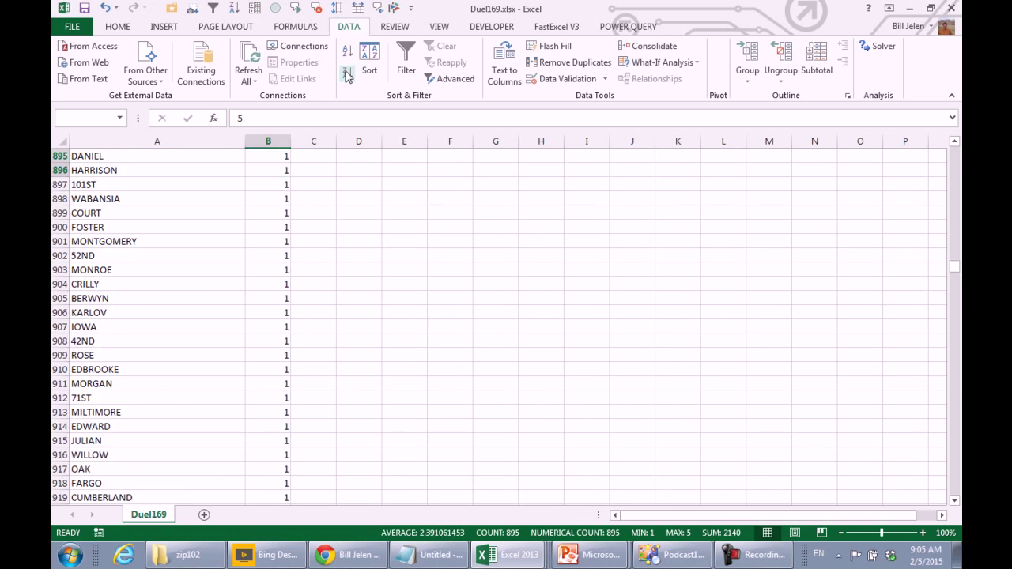
pyautogui.hotkey('shift', 'pageup')
pyautogui.hotkey('shift', 'pageup')
pyautogui.hotkey('shift', 'pageup')
pyautogui.hotkey('shift', 'pageup')
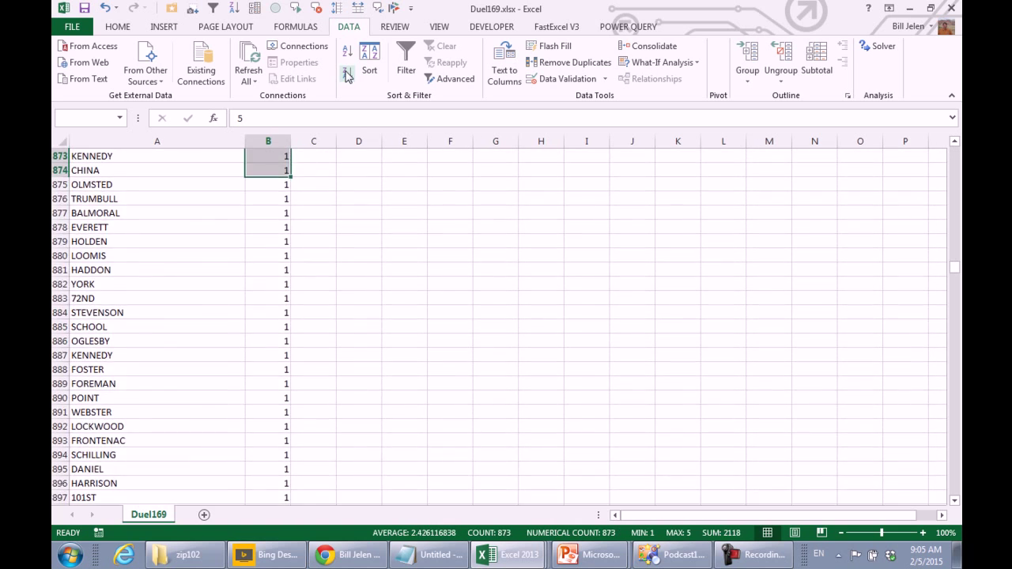
pyautogui.hotkey('shift', 'pageup')
pyautogui.hotkey('shift', 'pageup')
pyautogui.hotkey('shift', 'pageup')
pyautogui.hotkey('shift', 'pageup')
pyautogui.hotkey('shift', 'pageup')
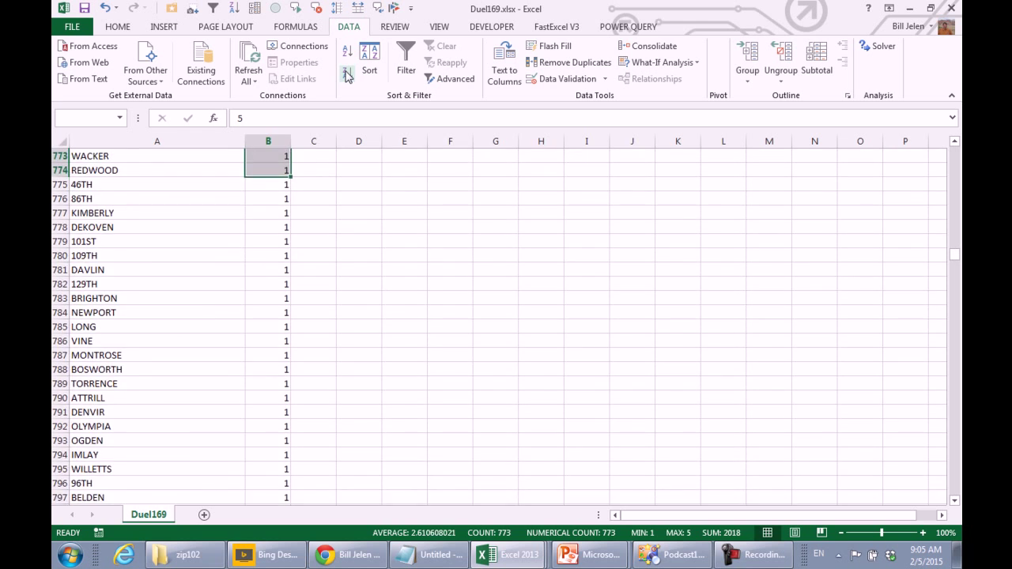
pyautogui.hotkey('shift', 'pageup')
pyautogui.hotkey('shift', 'pageup')
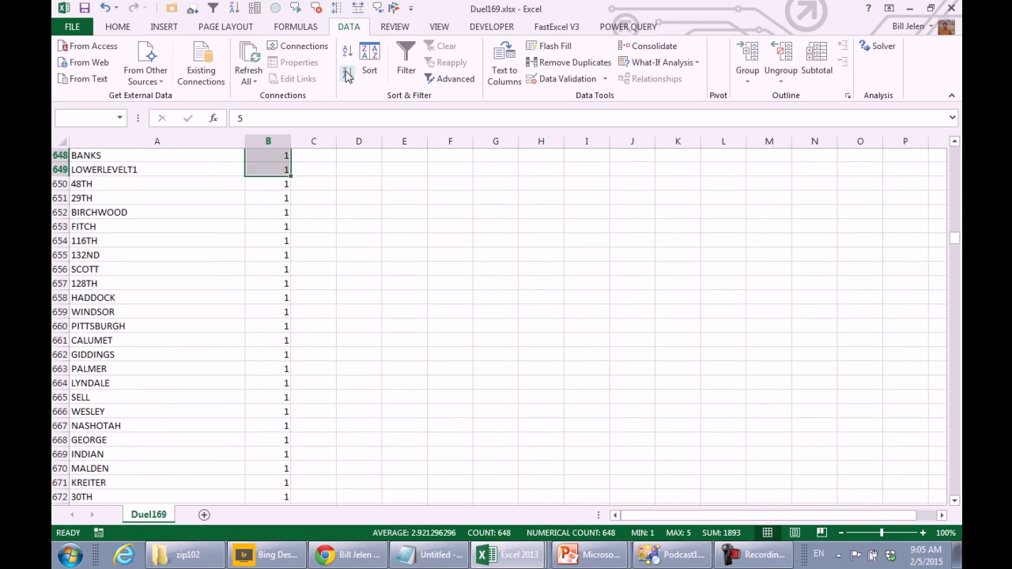
pyautogui.hotkey('shift', 'Down')
pyautogui.hotkey('shift', 'Down')
pyautogui.hotkey('shift', 'Down')
pyautogui.hotkey('shift', 'Down')
pyautogui.hotkey('shift', 'Down')
pyautogui.hotkey('shift', 'Down')
pyautogui.hotkey('shift', 'Down')
pyautogui.hotkey('shift', 'Down')
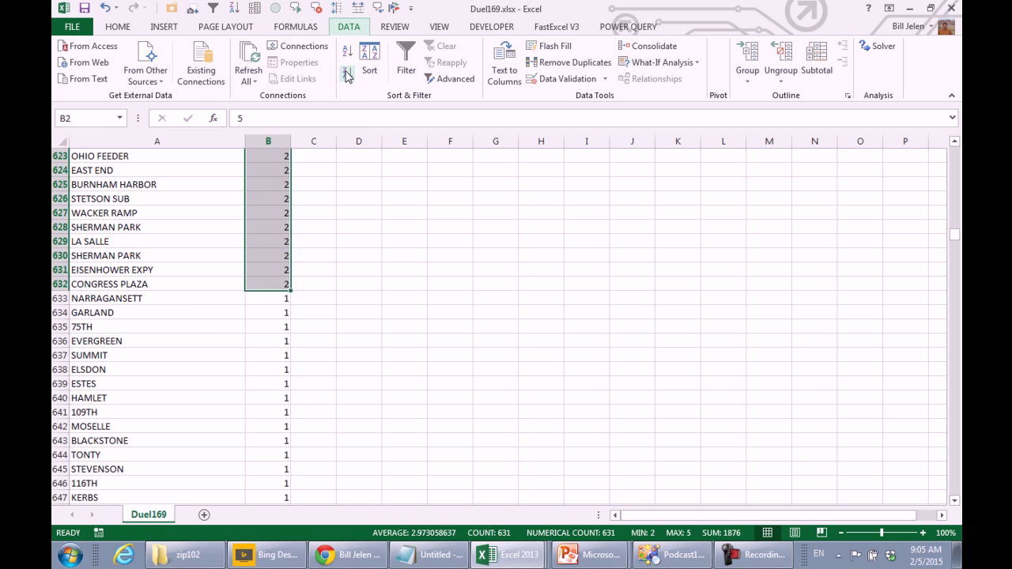
pyautogui.hotkey('ctrl', 'BackSpace')
pyautogui.hotkey('ctrl', '-')
# - Sort the streets alphabetically in ascending order and delete the numbered streets from 100TH through 9TH
pyautogui.press('Left')
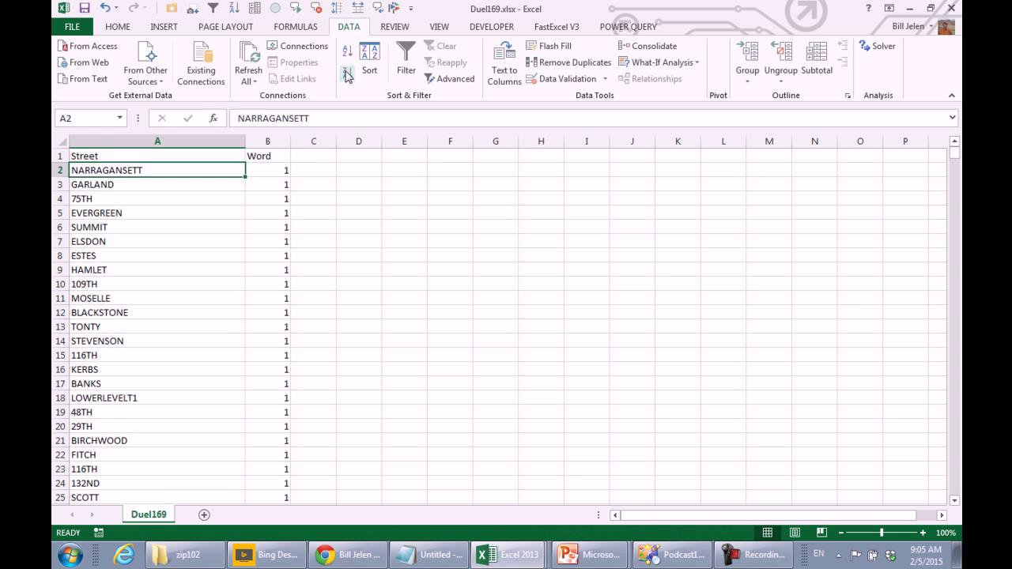
pyautogui.click(348, 52)
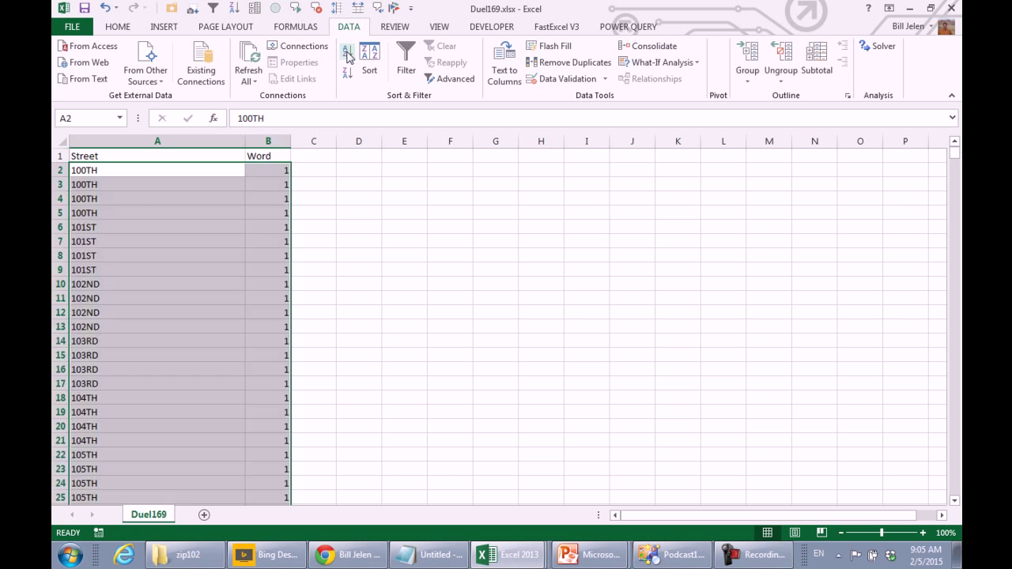
pyautogui.press('pagedown')
pyautogui.press('pagedown')
pyautogui.press('pagedown')
pyautogui.press('pagedown')
pyautogui.press('pagedown')
pyautogui.press('pagedown')
pyautogui.press('pagedown')
pyautogui.press('pagedown')
pyautogui.press('pagedown')
pyautogui.press('pagedown')
pyautogui.press('pagedown')
pyautogui.press('pagedown')
pyautogui.press('pagedown')
pyautogui.press('pagedown')
pyautogui.press('pagedown')
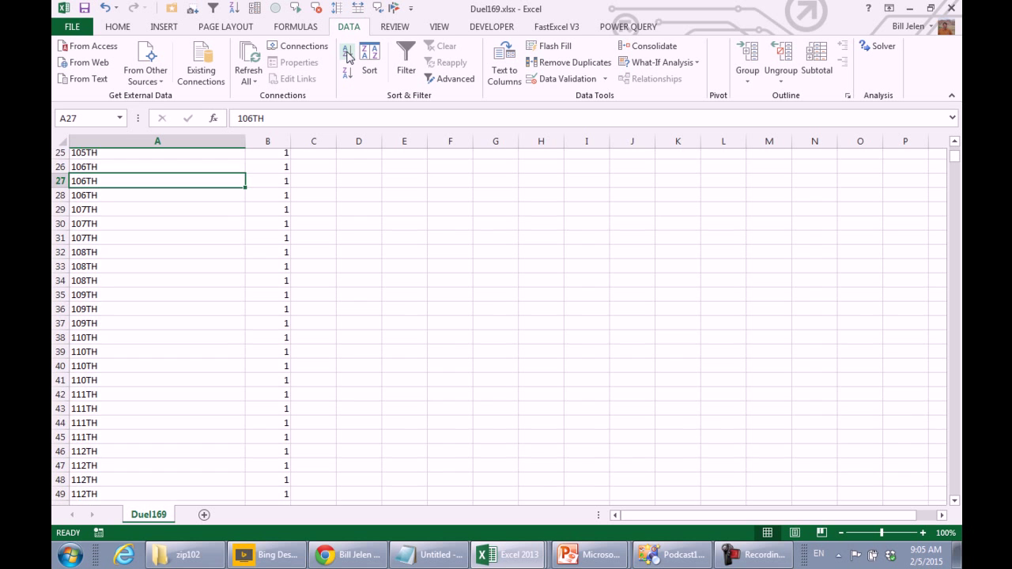
pyautogui.press('pagedown')
pyautogui.press('pagedown')
pyautogui.press('pagedown')
pyautogui.press('pagedown')
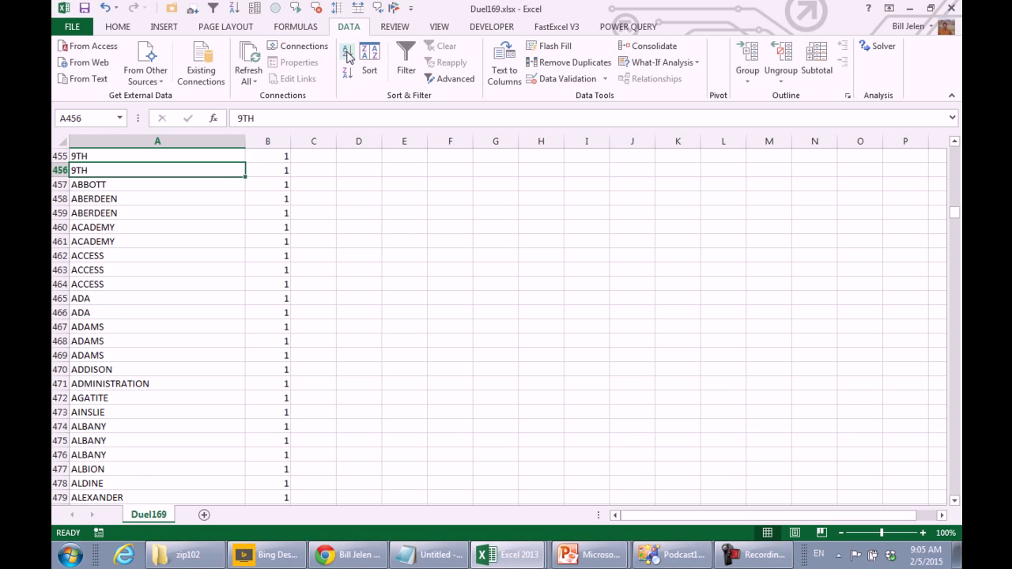
pyautogui.hotkey('ctrl', 'shift', 'Up')
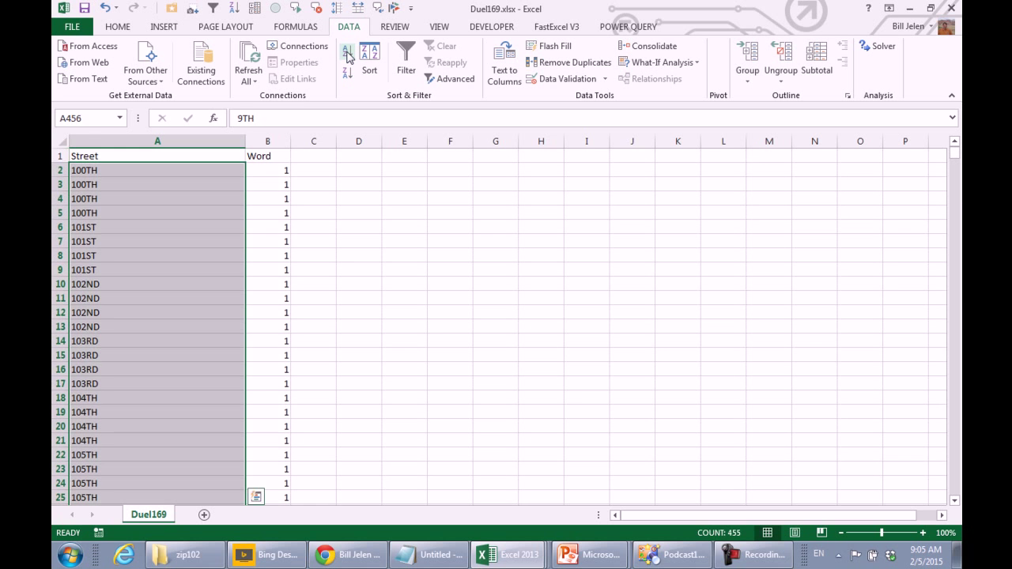
pyautogui.click(348, 52)
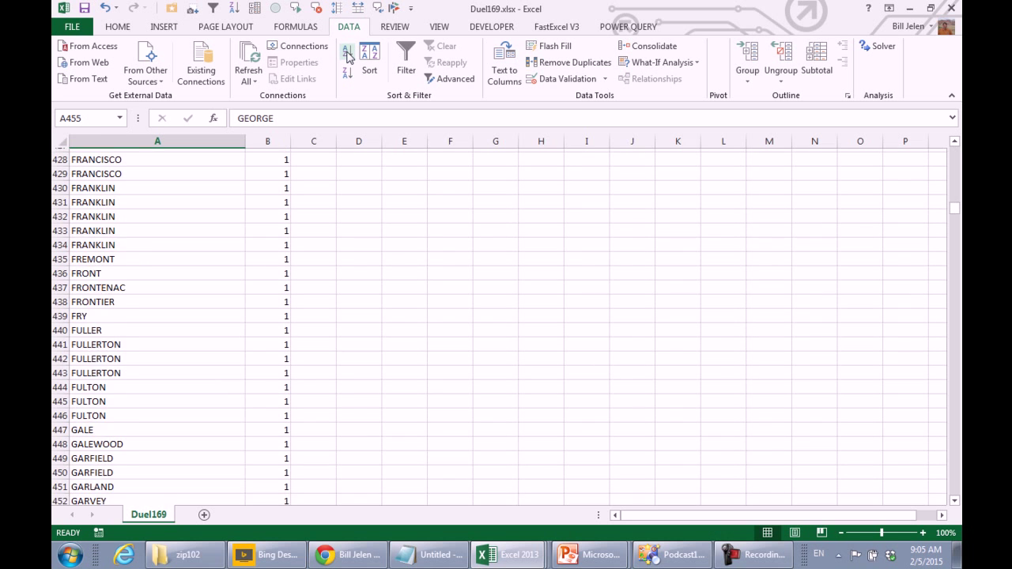
# - Rename the header in B1 as Rand, enter =RAND() in B2 and fill it down the whole list
pyautogui.hotkey('ctrl', 'Down')
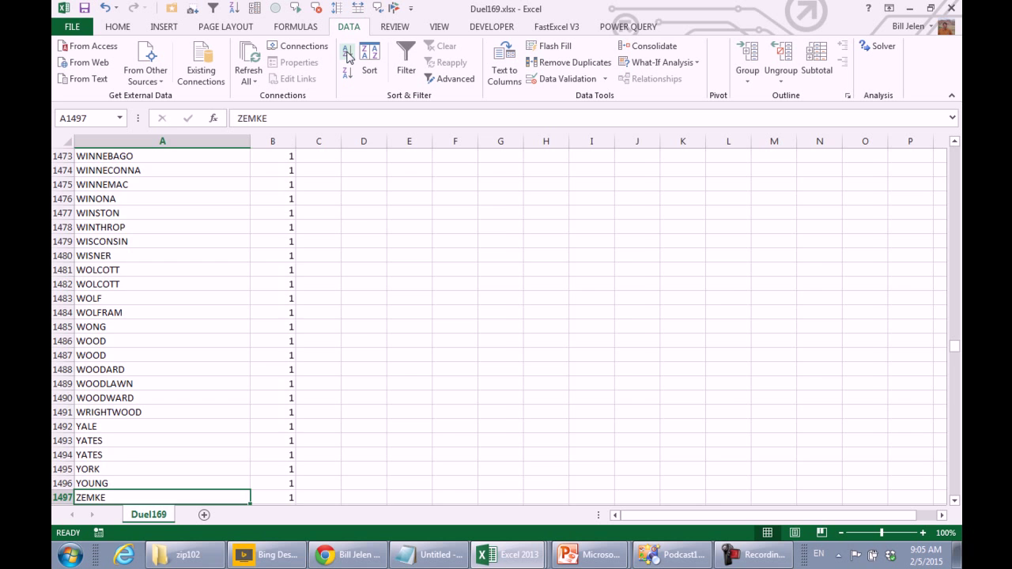
pyautogui.hotkey('ctrl', 'Up')
pyautogui.press('Right')
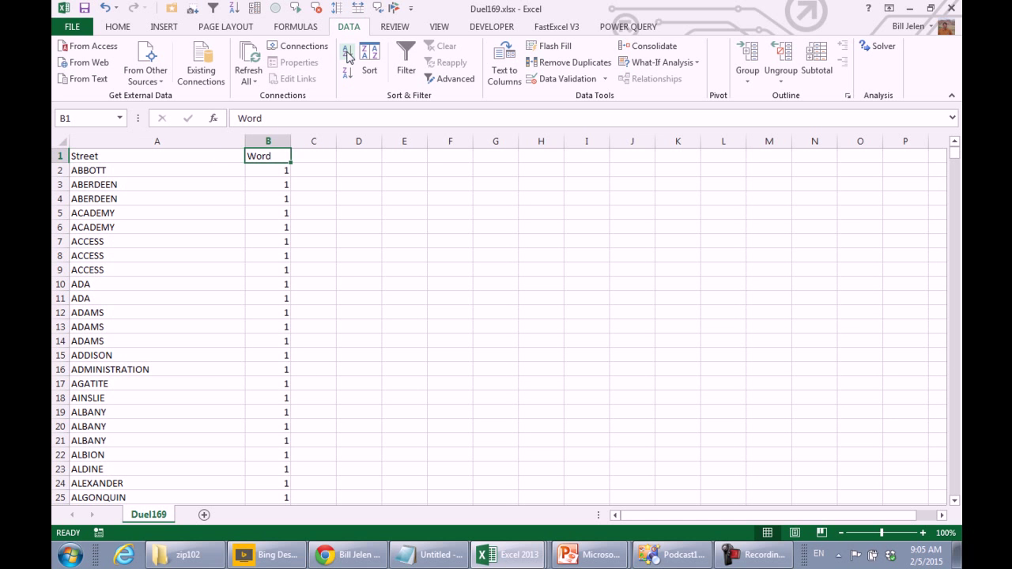
pyautogui.write('Rand')
pyautogui.press('Return')
pyautogui.write('=R')
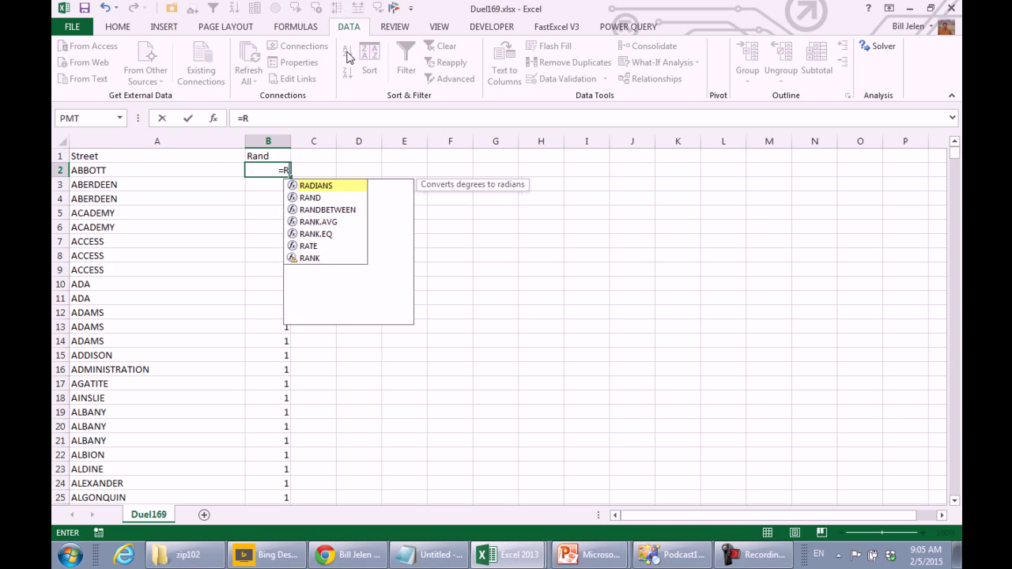
pyautogui.write('AND()')
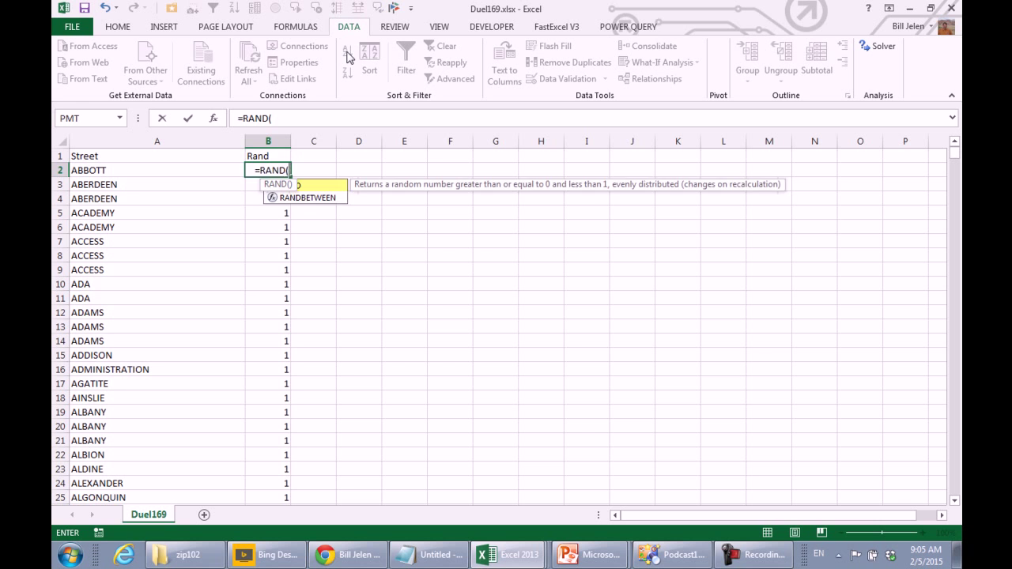
pyautogui.hotkey('ctrl', 'Return')
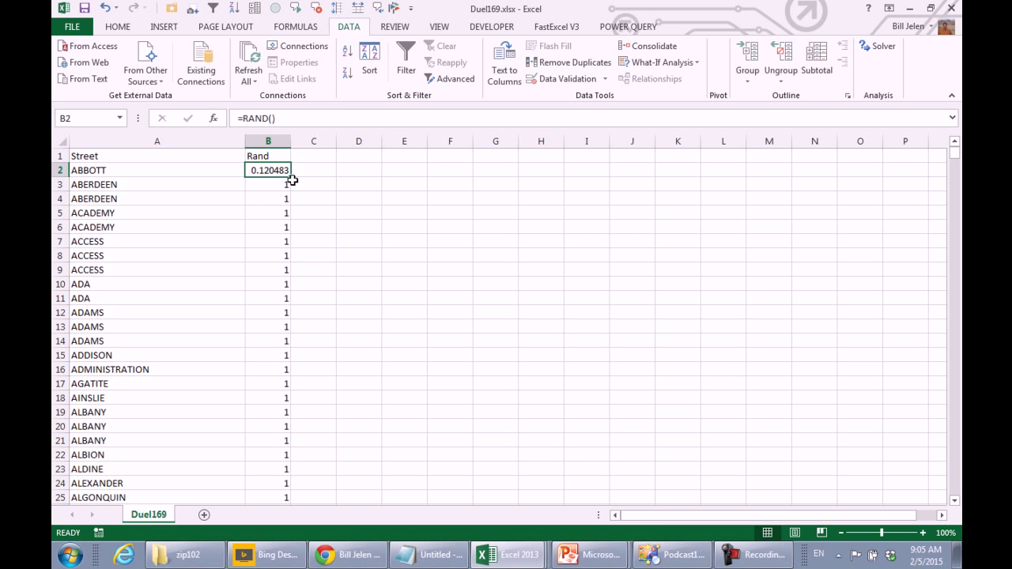
pyautogui.doubleClick(291, 180)
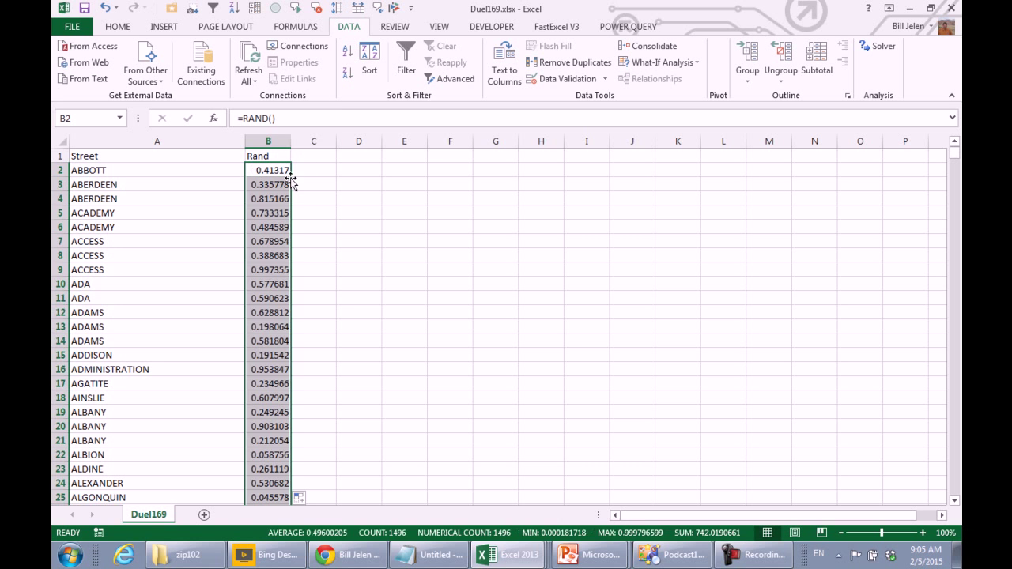
# - Sort the list by the Rand column in ascending order and copy the first 250 street names
pyautogui.click(274, 170)
pyautogui.click(348, 53)
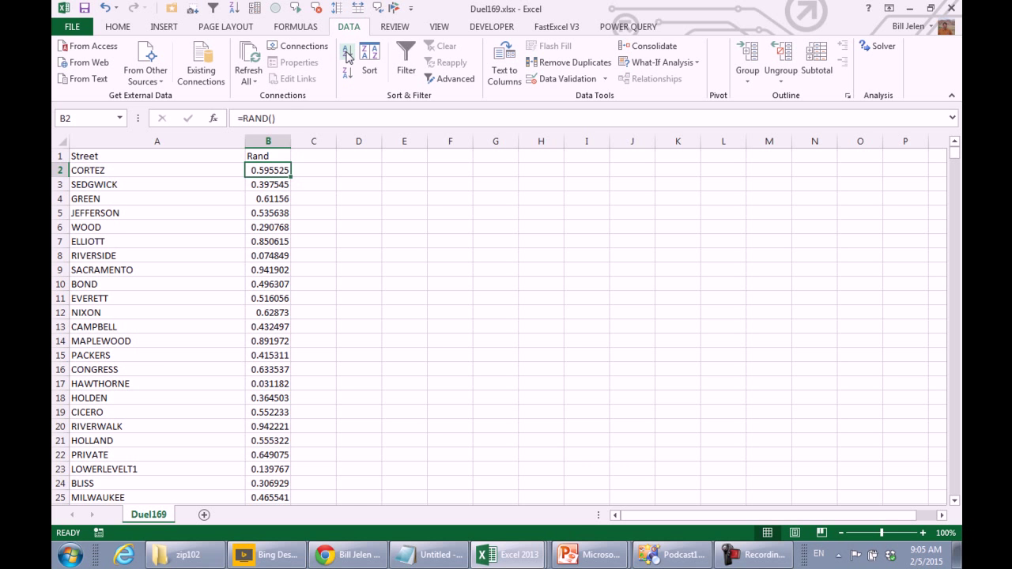
pyautogui.press('Left')
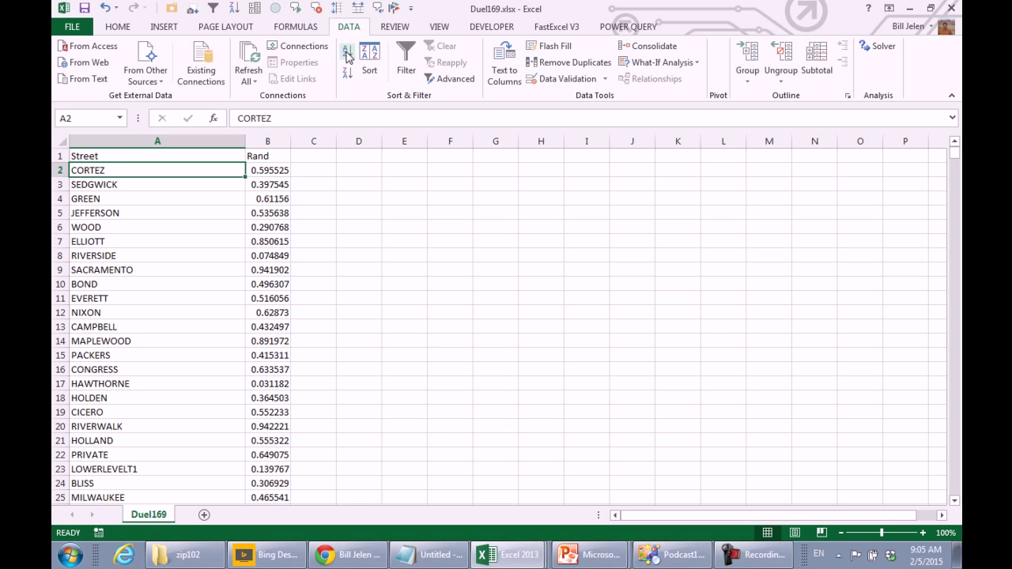
pyautogui.hotkey('shift', 'Down')
pyautogui.hotkey('shift', 'Down')
pyautogui.hotkey('shift', 'Down')
pyautogui.hotkey('shift', 'Down')
pyautogui.hotkey('shift', 'Down')
pyautogui.hotkey('shift', 'Down')
pyautogui.hotkey('shift', 'Down')
pyautogui.hotkey('shift', 'Down')
pyautogui.hotkey('shift', 'Down')
pyautogui.hotkey('shift', 'Down')
pyautogui.hotkey('shift', 'Down')
pyautogui.hotkey('shift', 'Down')
pyautogui.hotkey('shift', 'Down')
pyautogui.hotkey('shift', 'Down')
pyautogui.hotkey('shift', 'Down')
pyautogui.hotkey('shift', 'Down')
pyautogui.hotkey('shift', 'Down')
pyautogui.hotkey('shift', 'Down')
pyautogui.hotkey('shift', 'Down')
pyautogui.hotkey('shift', 'Down')
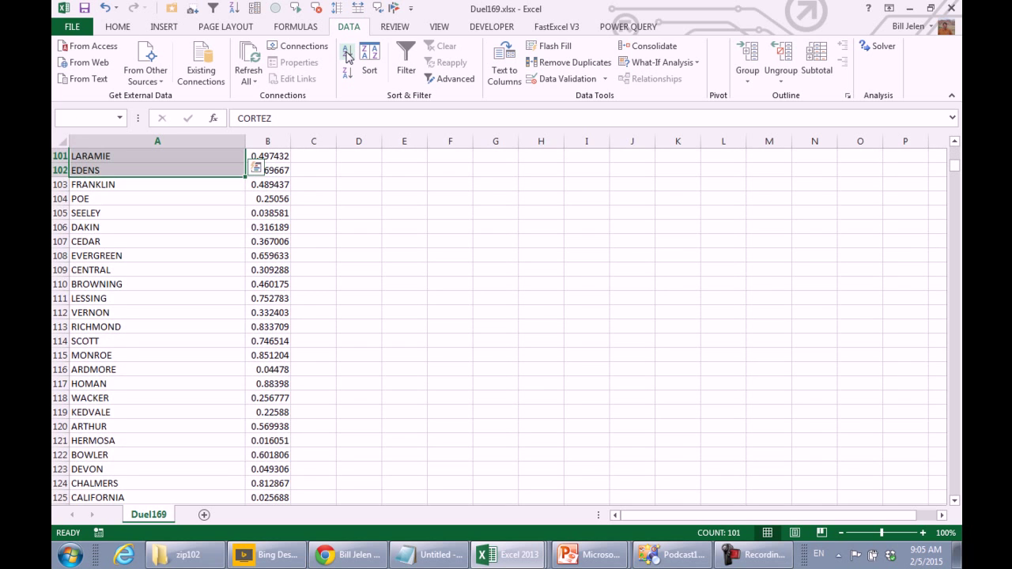
pyautogui.hotkey('shift', 'Down')
pyautogui.hotkey('shift', 'Down')
pyautogui.hotkey('shift', 'Down')
pyautogui.hotkey('shift', 'Down')
pyautogui.hotkey('shift', 'Down')
pyautogui.hotkey('shift', 'Down')
pyautogui.hotkey('shift', 'Down')
pyautogui.hotkey('shift', 'Down')
pyautogui.hotkey('shift', 'Down')
pyautogui.hotkey('shift', 'Down')
pyautogui.hotkey('shift', 'Down')
pyautogui.hotkey('shift', 'Down')
pyautogui.hotkey('shift', 'Down')
pyautogui.hotkey('shift', 'Down')
pyautogui.hotkey('shift', 'Down')
pyautogui.hotkey('shift', 'Down')
pyautogui.hotkey('shift', 'Down')
pyautogui.hotkey('shift', 'Down')
pyautogui.hotkey('shift', 'Down')
pyautogui.hotkey('shift', 'Down')
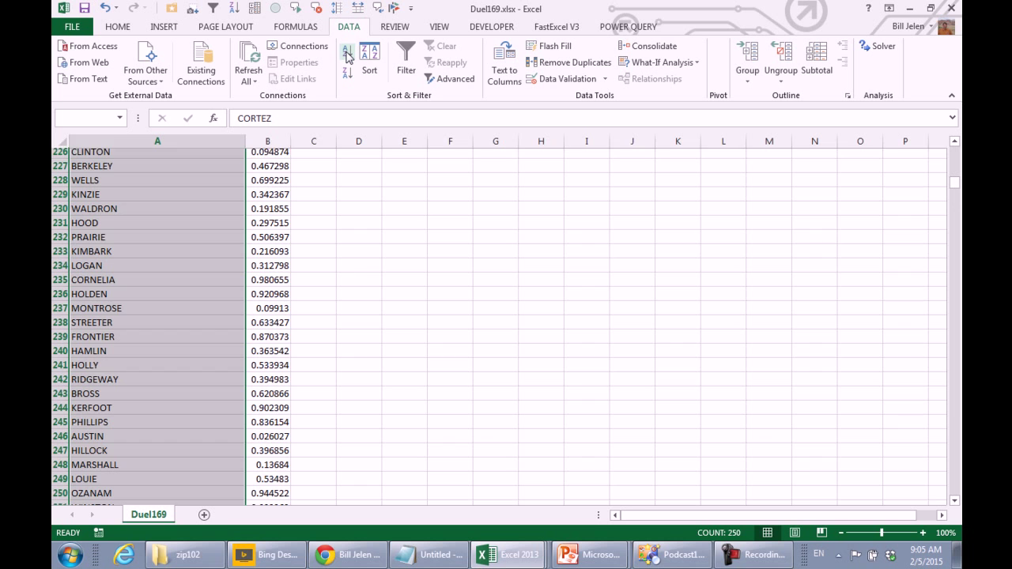
pyautogui.hotkey('ctrl', 'c')
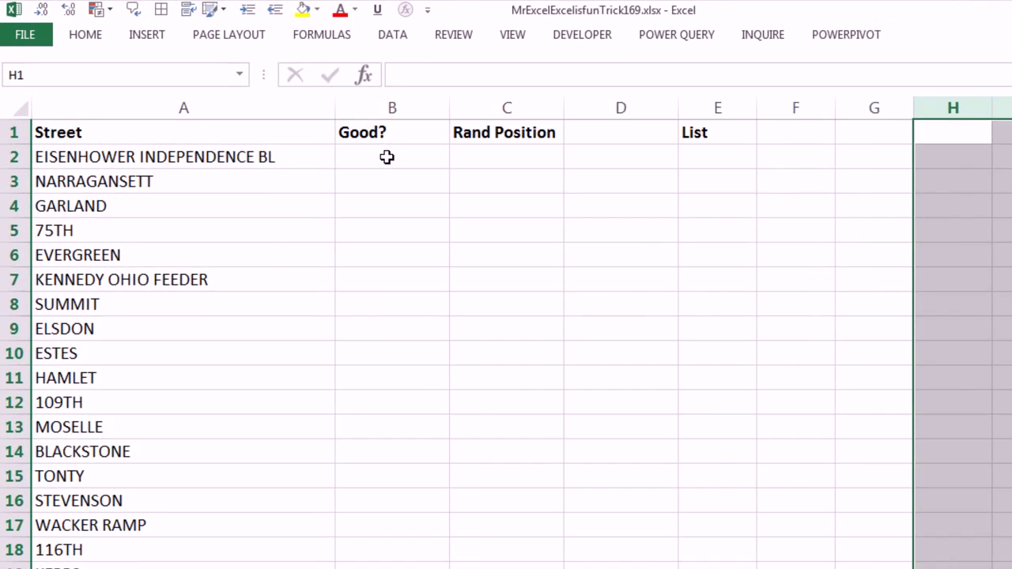
pyautogui.click(387, 157)
pyautogui.write('=words')
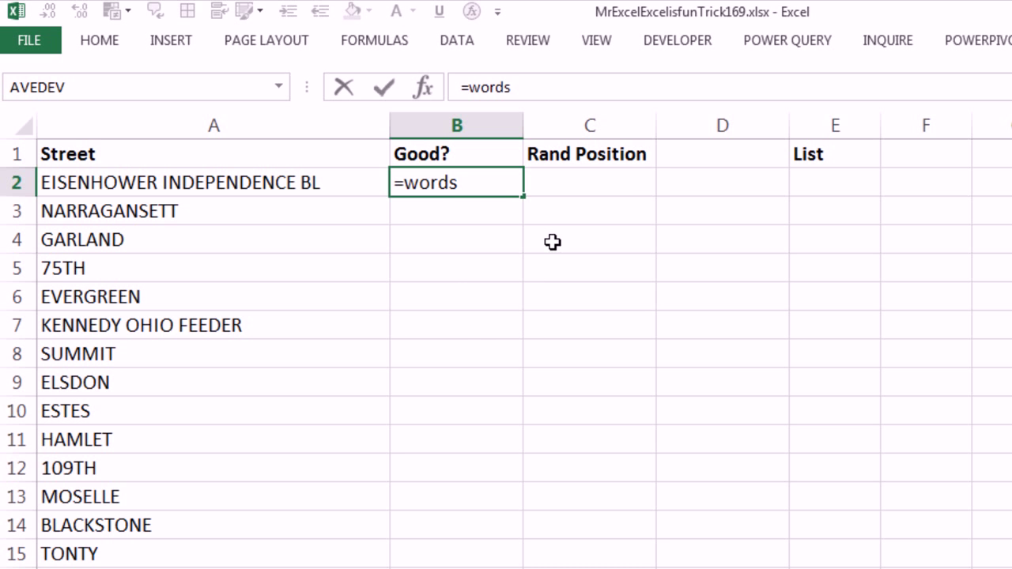
pyautogui.press('Tab')
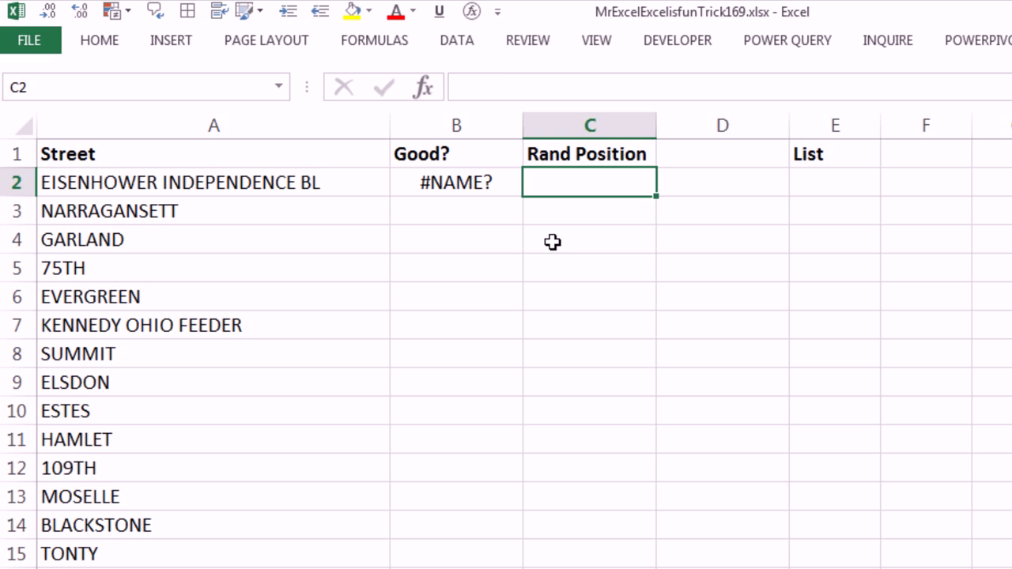
pyautogui.press('Left')
pyautogui.press('Delete')
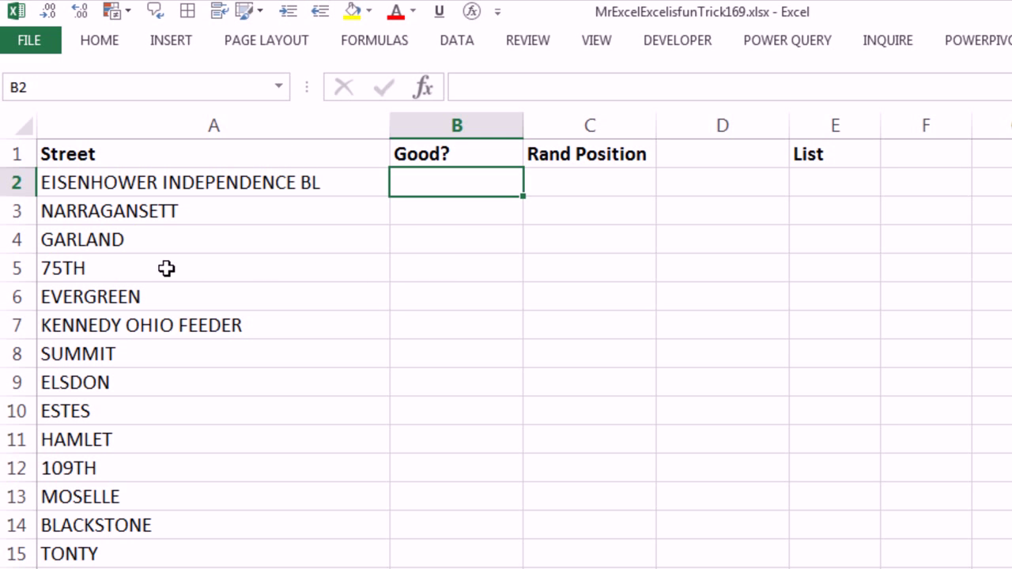
# - Enter =LEFT(A2,1) in B2 under Good? to extract each street's first character and fill it down the column
pyautogui.write('=')
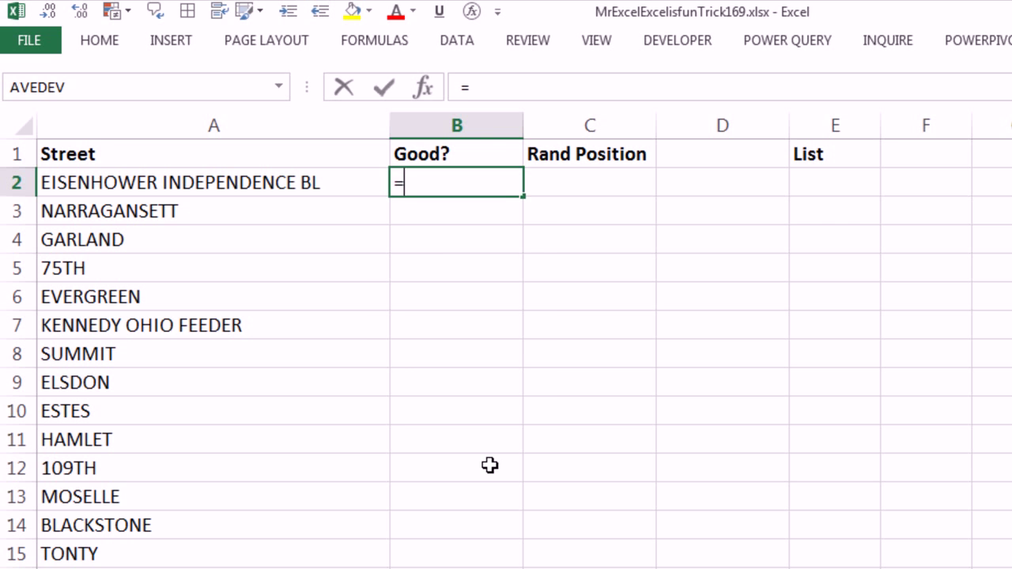
pyautogui.write('left(')
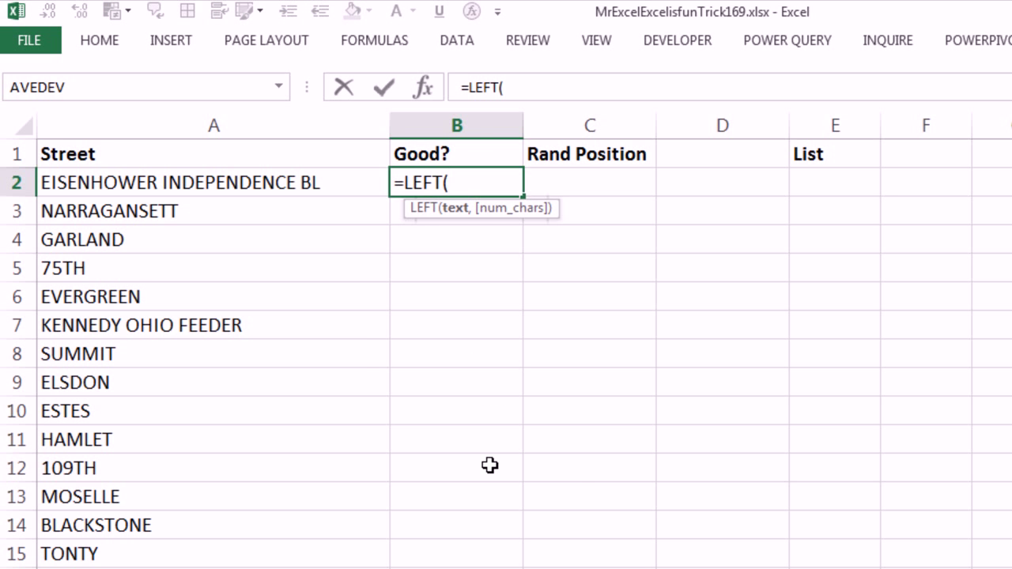
pyautogui.press('Left')
pyautogui.write(',1')
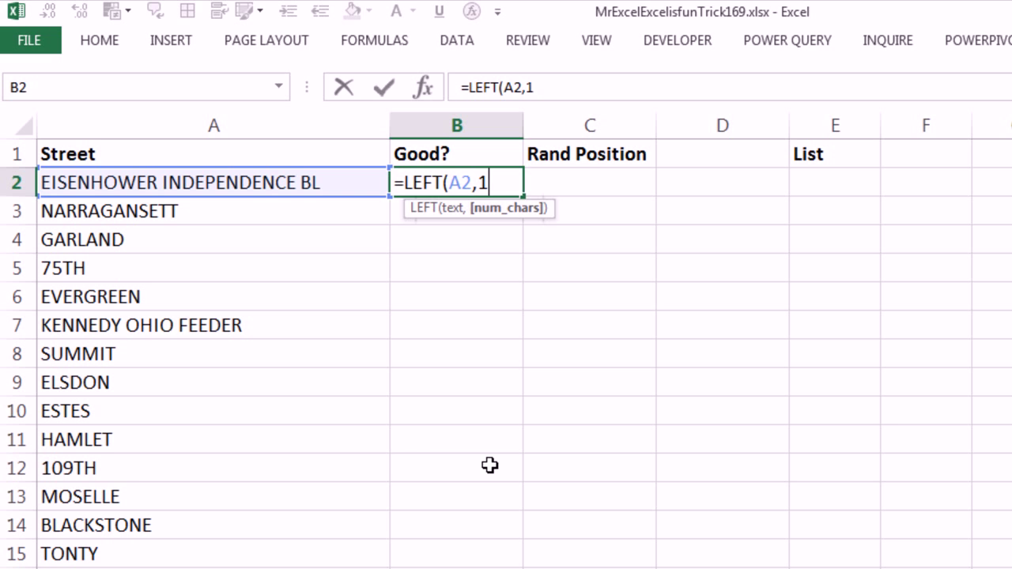
pyautogui.write(')')
pyautogui.hotkey('ctrl', 'Return')
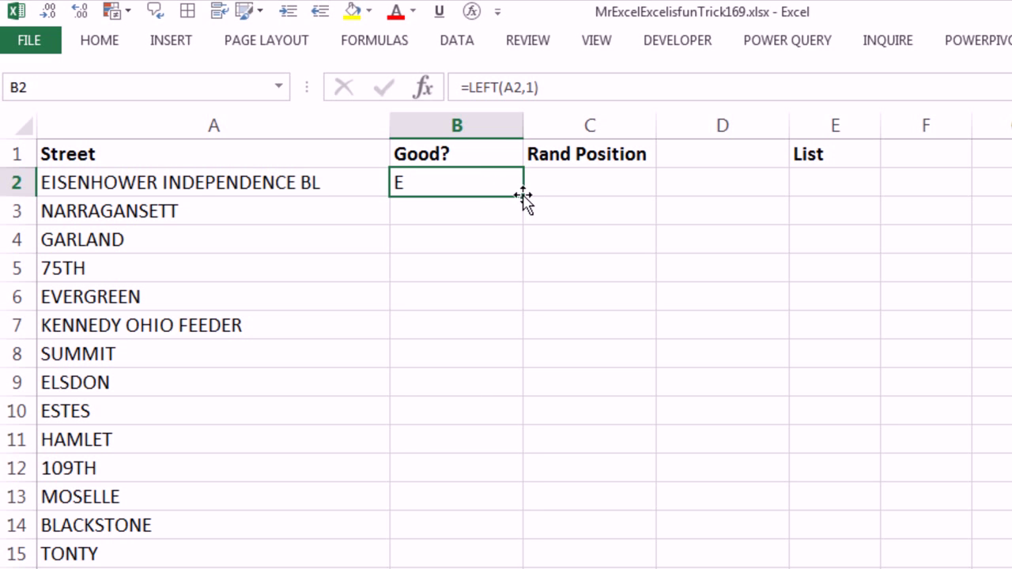
pyautogui.doubleClick(522, 195)
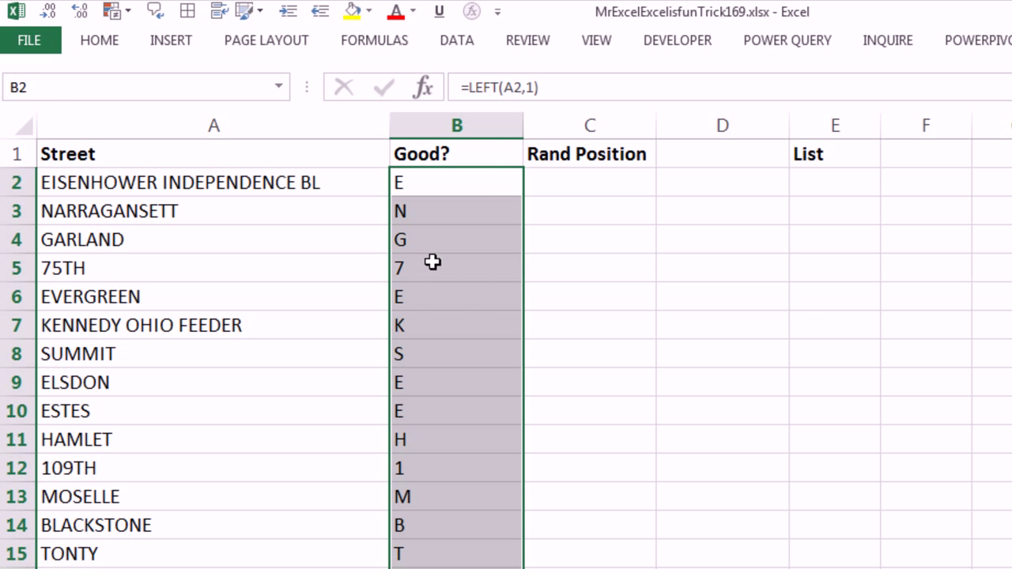
# - Append +0 to the LEFT formula in all the filled cells of the Good? column, giving =LEFT(A2,1)+0 in B2
pyautogui.press('F2')
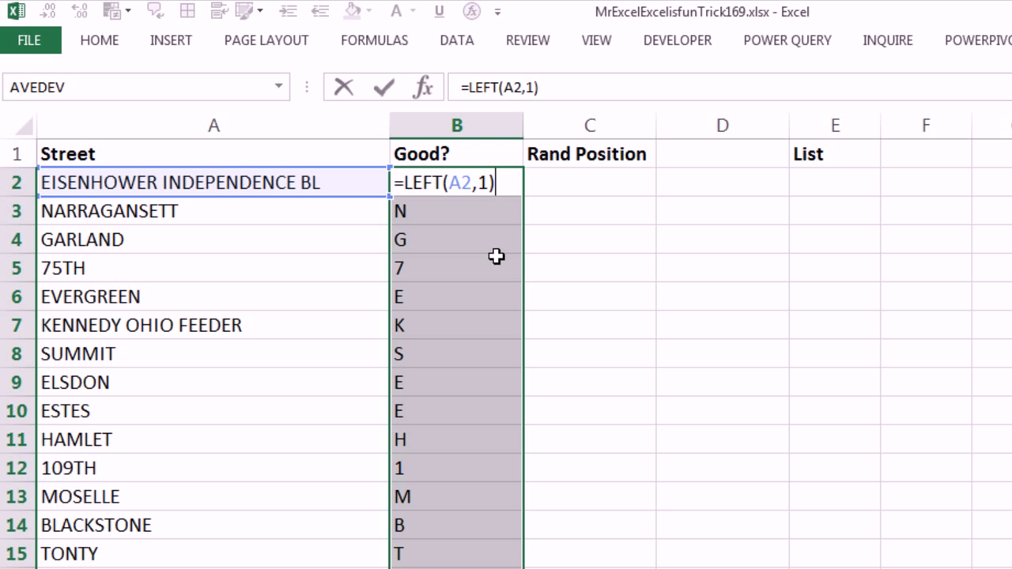
pyautogui.write('+0')
pyautogui.hotkey('ctrl', 'Return')
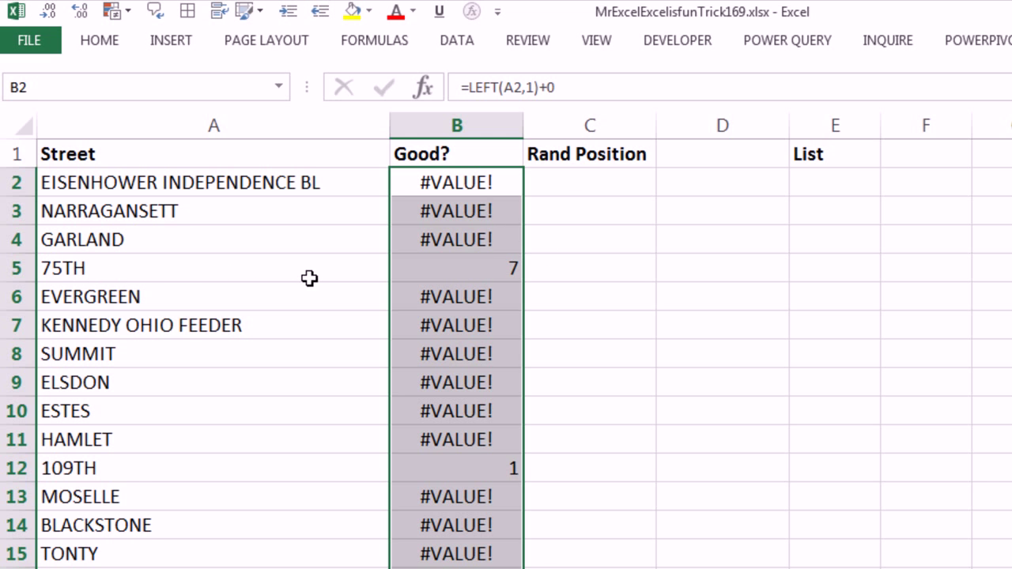
pyautogui.click(576, 185)
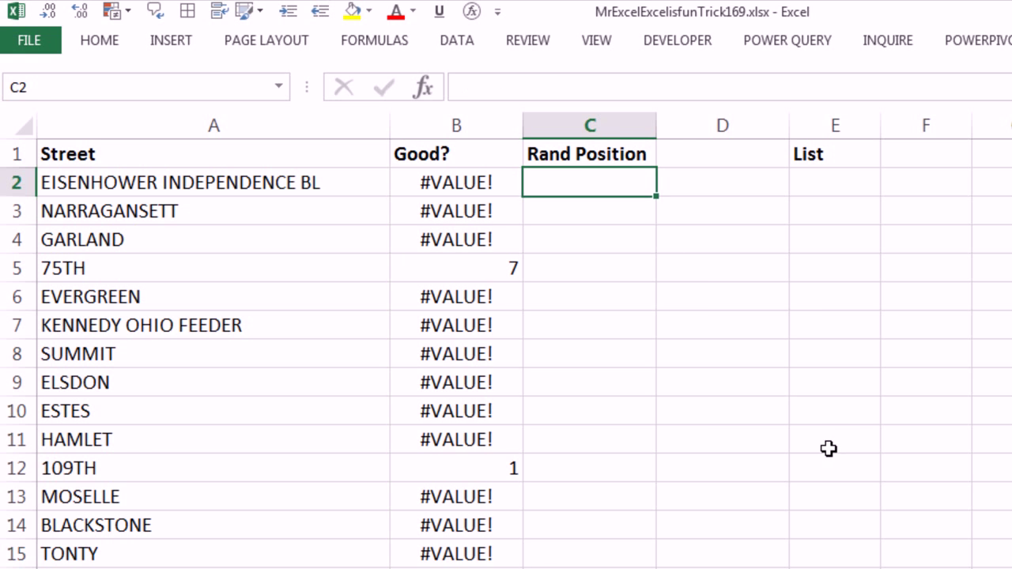
# - Enter =SEARCH(" ",A2) in C2 under Rand Position to look for a space in each street name and fill it down the column
pyautogui.write('=s')
pyautogui.press('Tab')
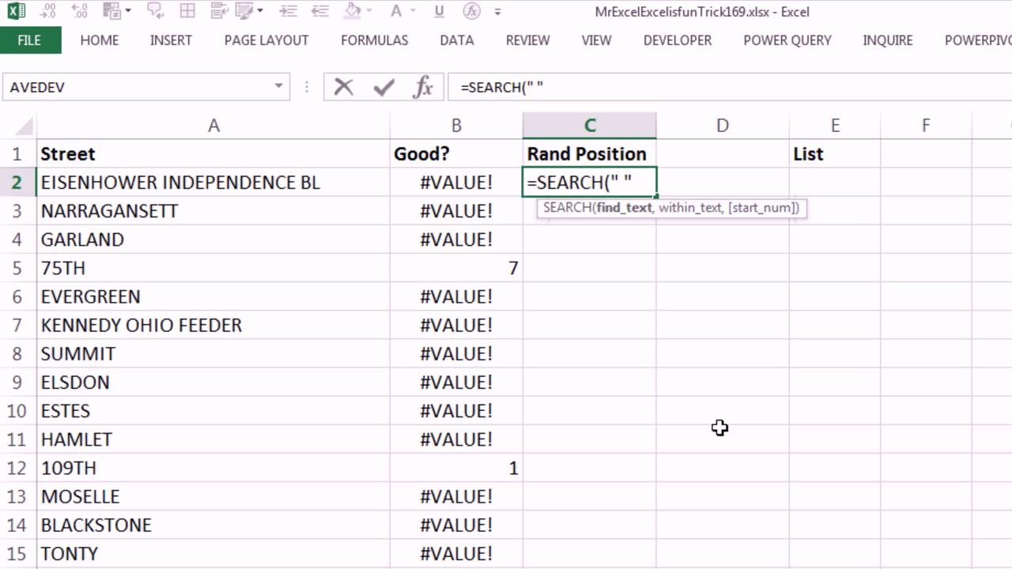
pyautogui.write('" ",')
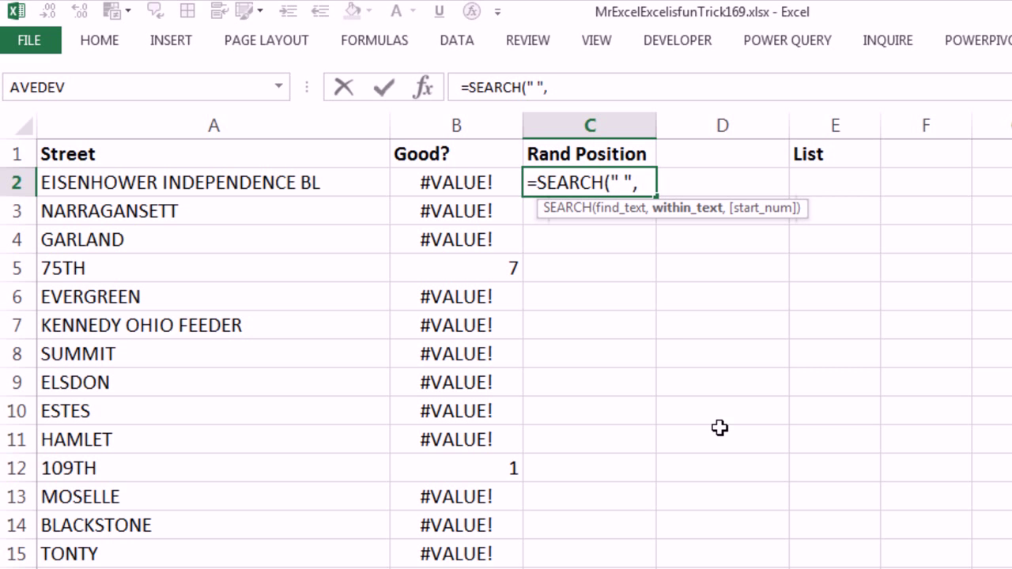
pyautogui.press('Left')
pyautogui.press('Left')
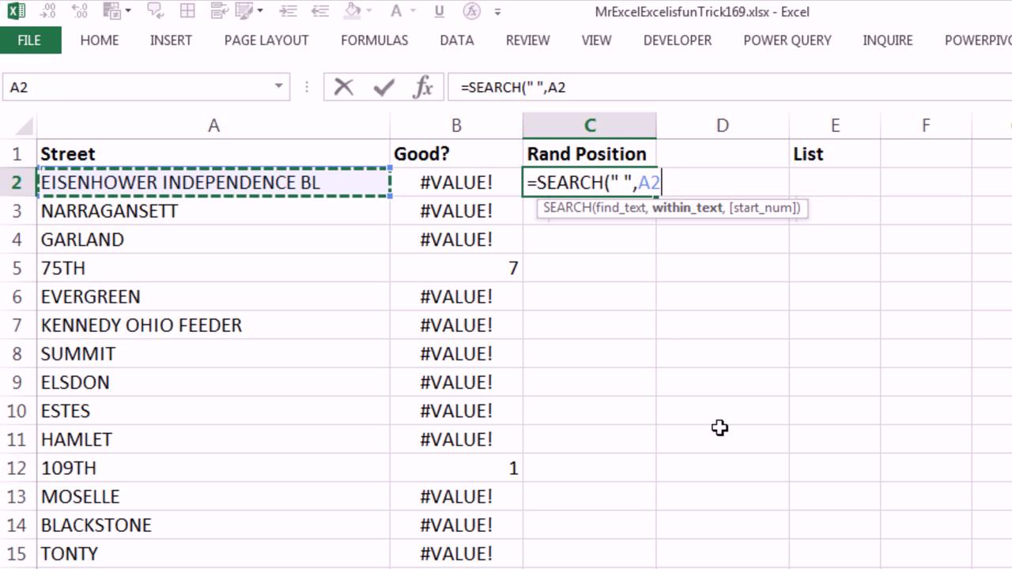
pyautogui.hotkey('ctrl', 'Return')
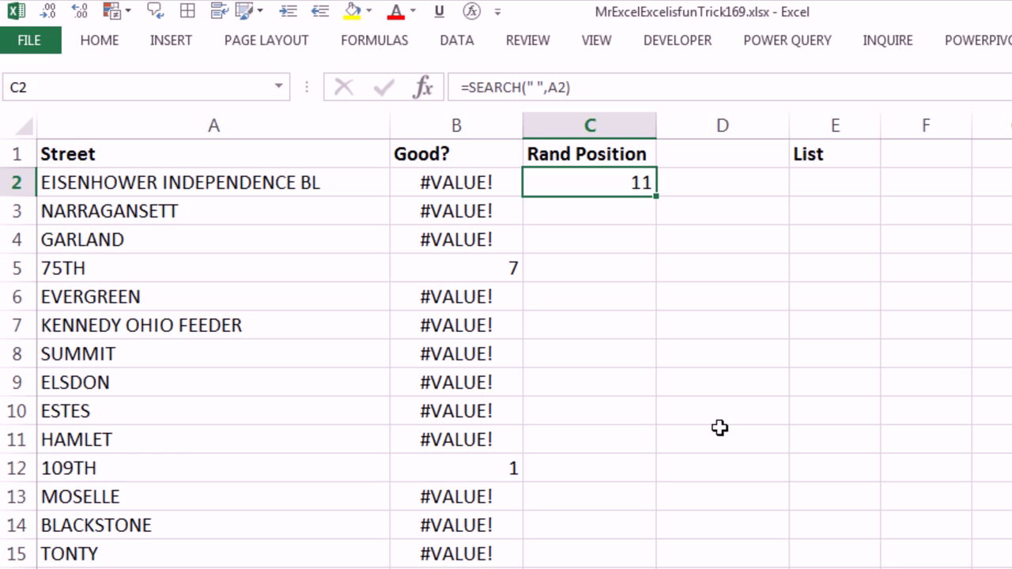
pyautogui.doubleClick(656, 199)
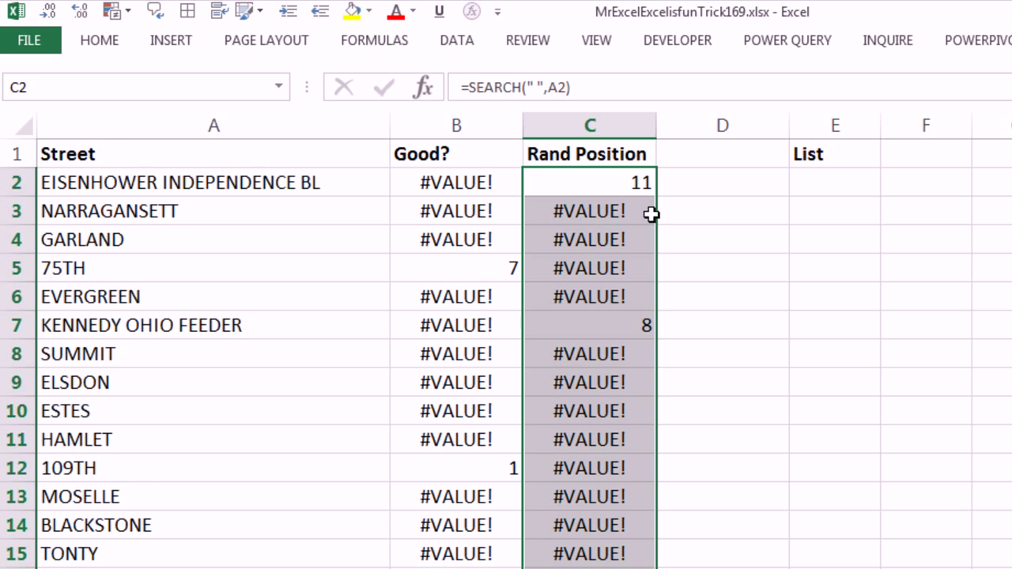
# - Wrap the LEFT formula in B2 in ISERROR, giving =ISERROR(LEFT(A2,1)+0), and fill it down the Good? column
pyautogui.doubleClick(481, 182)
pyautogui.click(404, 183)
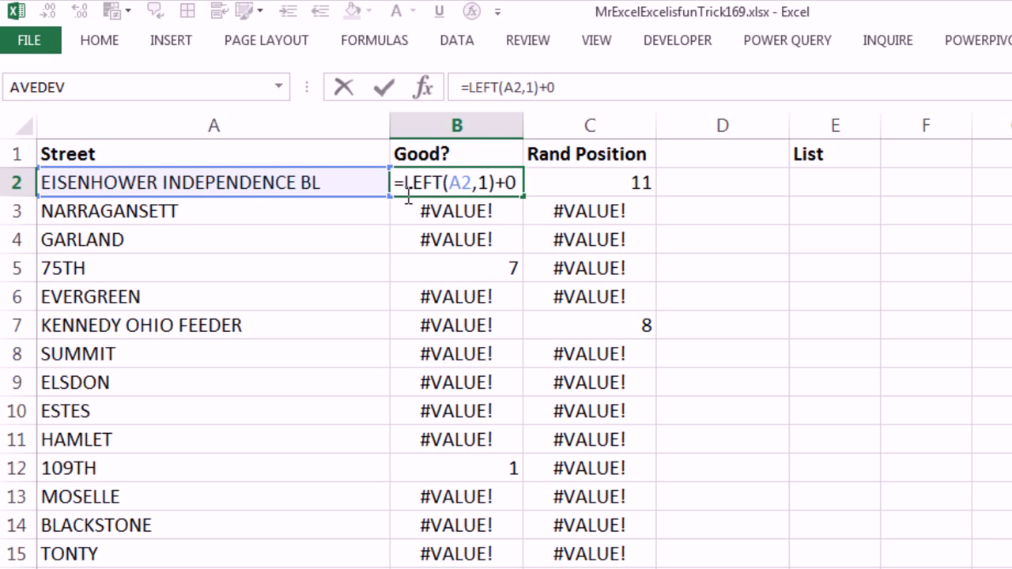
pyautogui.write('iser')
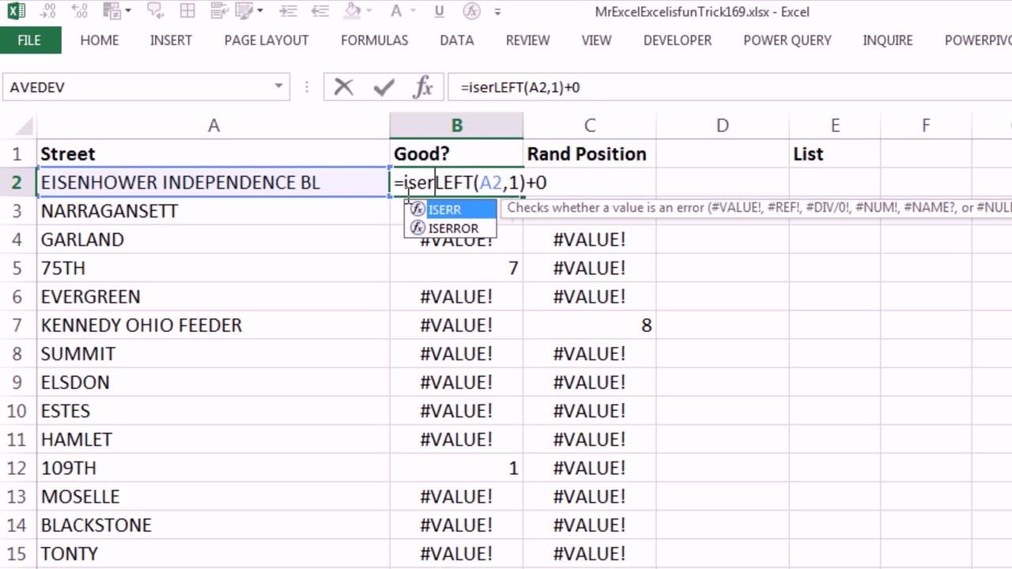
pyautogui.press('Down')
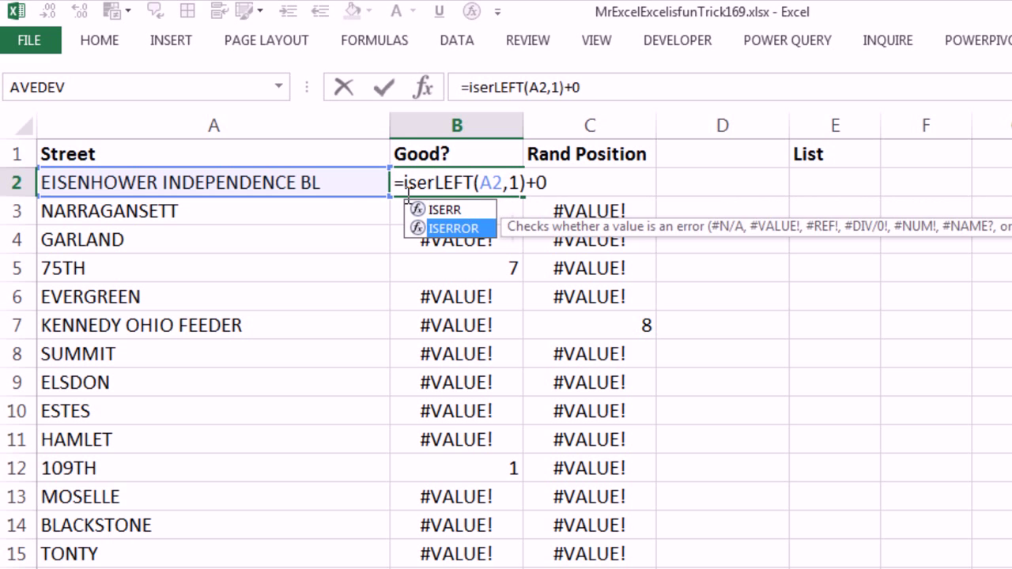
pyautogui.press('Tab')
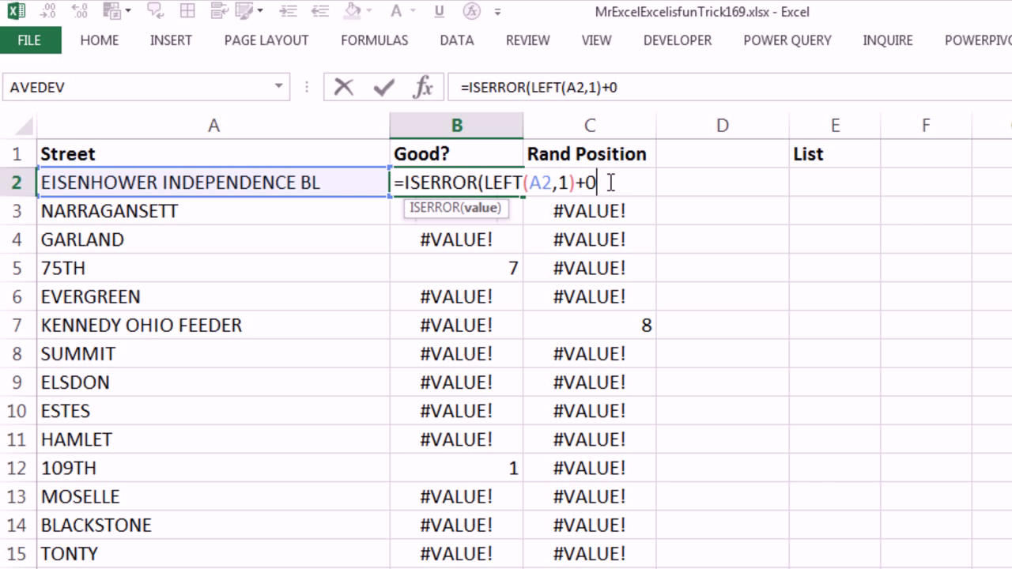
pyautogui.write(')')
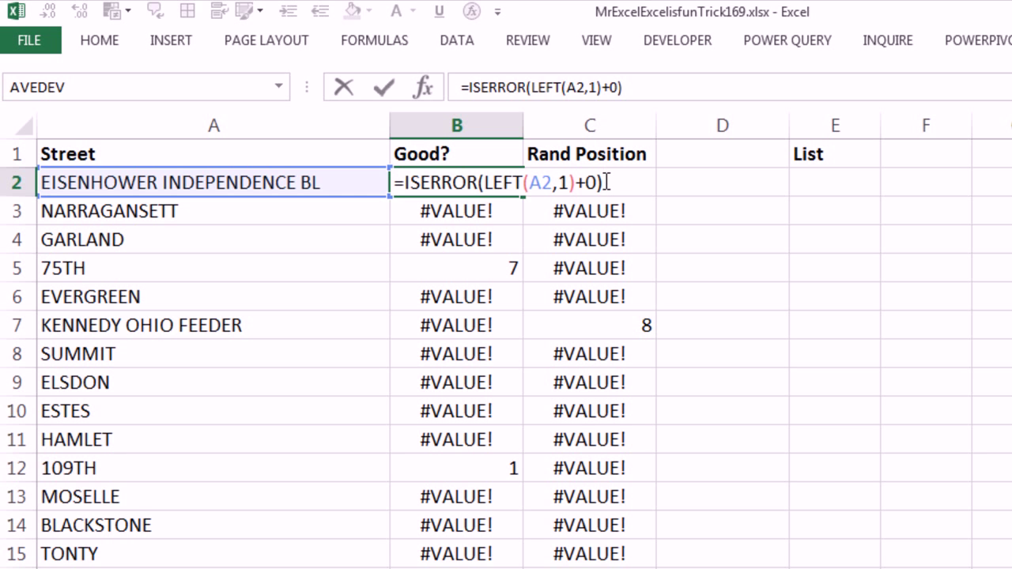
pyautogui.hotkey('ctrl', 'Return')
pyautogui.doubleClick(523, 196)
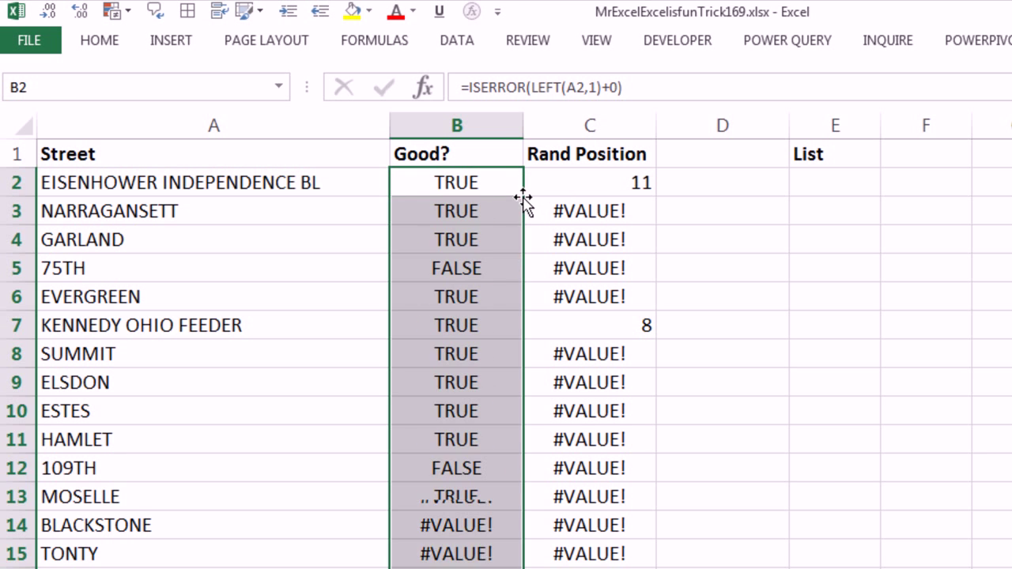
# - Wrap the SEARCH formula in C2 in ISERROR, giving =ISERROR(SEARCH(" ",A2)), fill it down column C and compare the tests in both columns
pyautogui.doubleClick(599, 181)
pyautogui.click(538, 182)
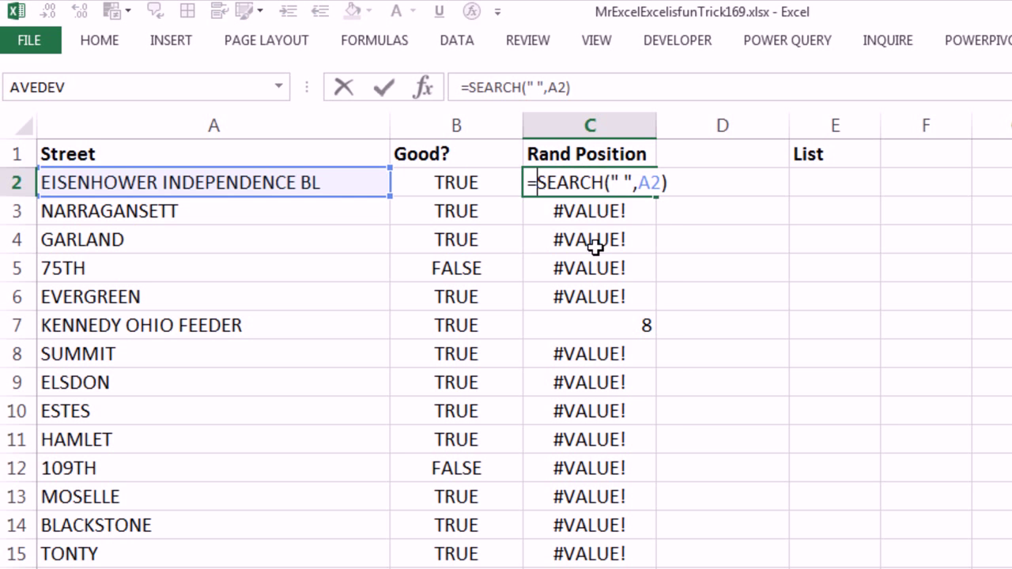
pyautogui.write('ise')
pyautogui.press('Down')
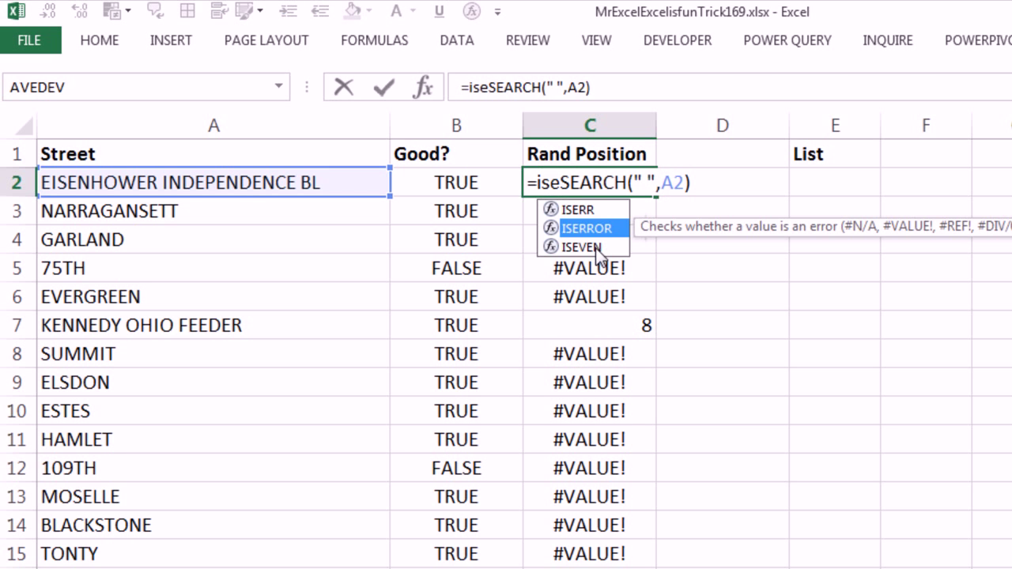
pyautogui.press('Tab')
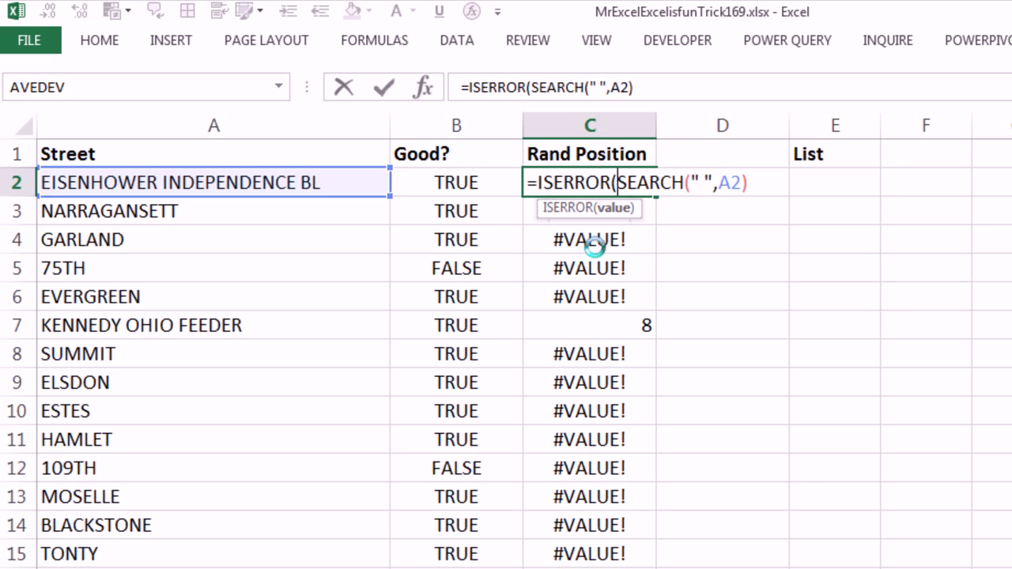
pyautogui.hotkey('ctrl', 'Return')
pyautogui.press('Return')
pyautogui.doubleClick(657, 196)
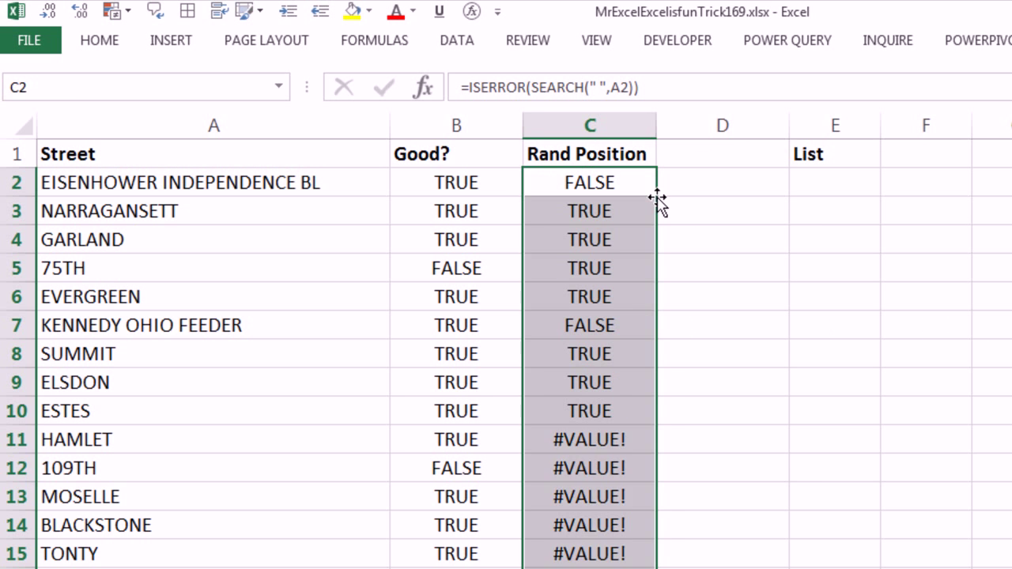
pyautogui.click(451, 217)
pyautogui.click(610, 212)
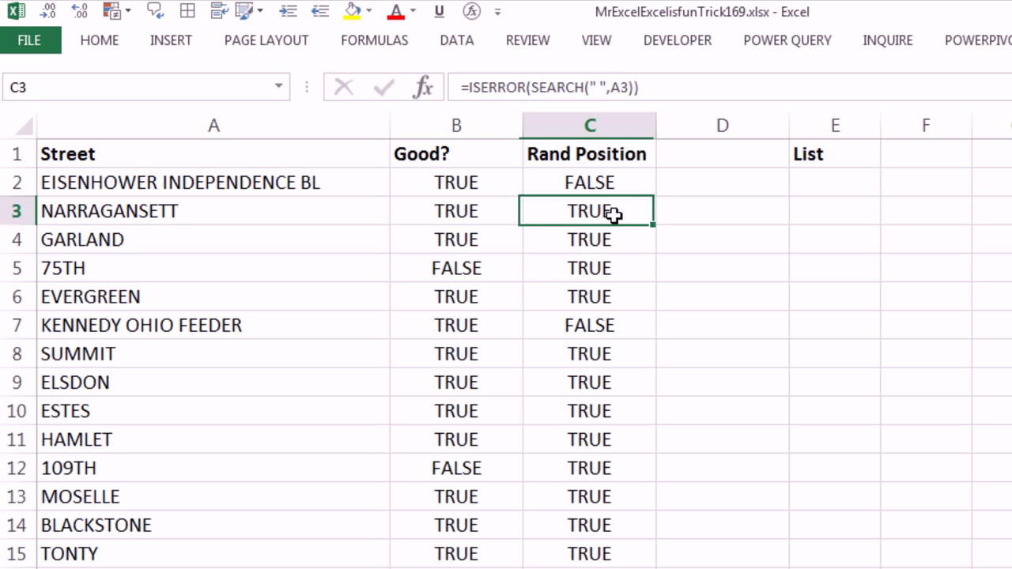
pyautogui.click(441, 239)
pyautogui.click(559, 231)
# - Copy the expression ISERROR(SEARCH(" ",A2)) from the formula in C2 and clear all the formulas under Rand Position
pyautogui.click(614, 187)
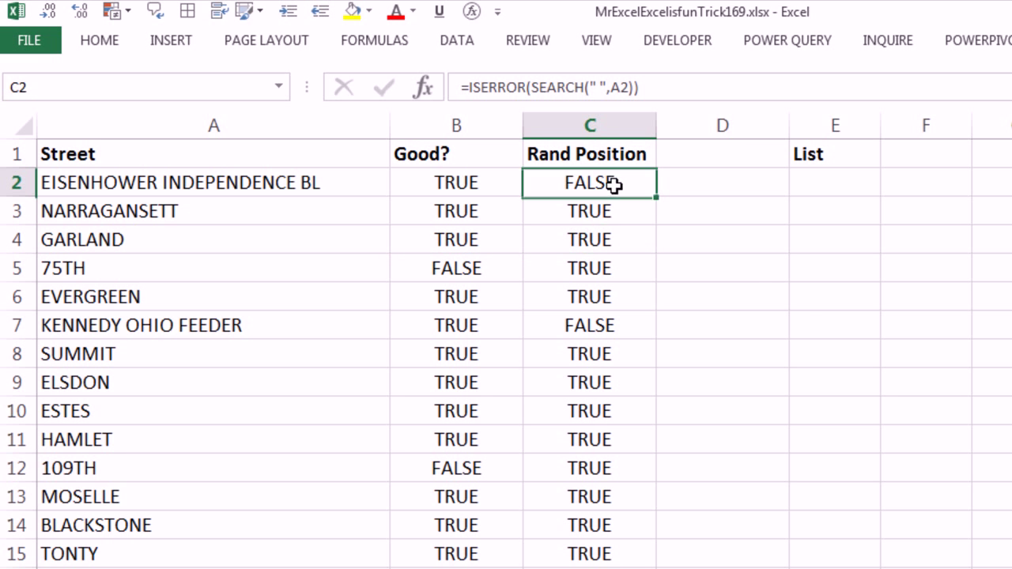
pyautogui.doubleClick(610, 185)
pyautogui.moveTo(539, 184); pyautogui.dragTo(870, 203)
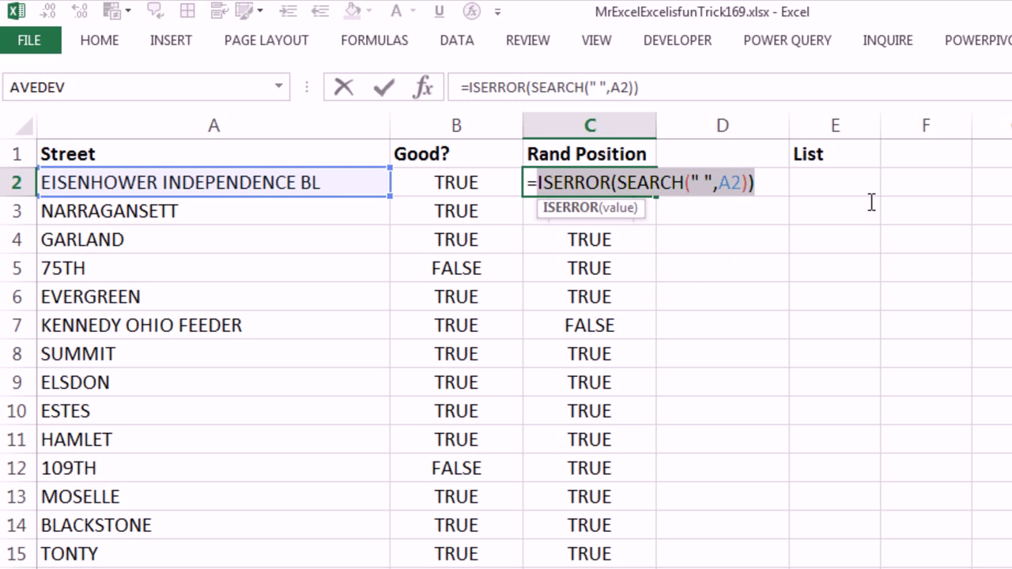
pyautogui.hotkey('ctrl', 'c')
pyautogui.press('Escape')
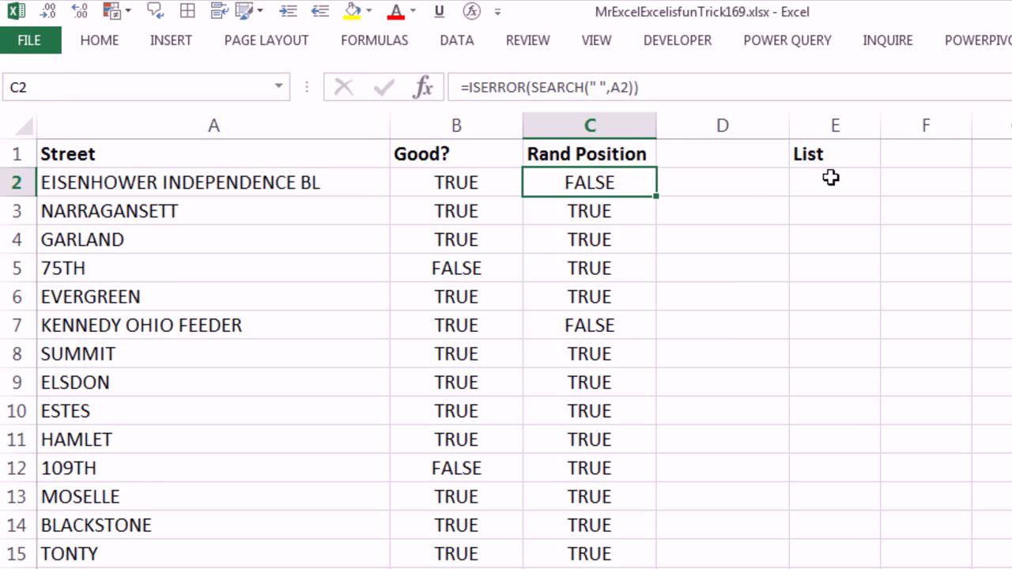
pyautogui.hotkey('ctrl', 'shift', 'Down')
pyautogui.press('Delete')
pyautogui.hotkey('ctrl', 'BackSpace')
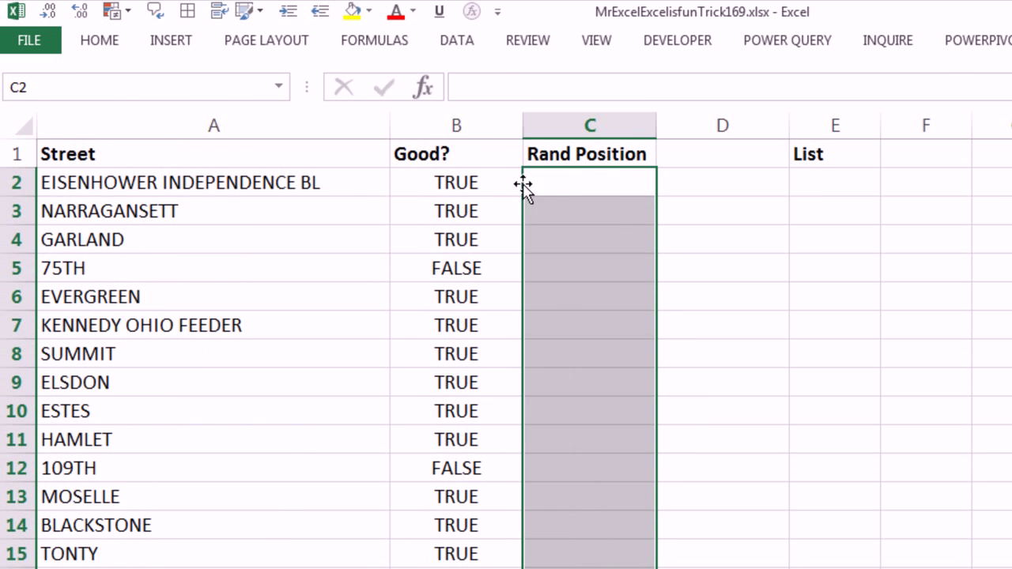
# - Combine both tests in B2 as =AND(ISERROR(LEFT(A2,1)+0),ISERROR(SEARCH(" ",A2))), fill it down the Good? column and check several rows
pyautogui.click(488, 182)
pyautogui.press('F2')
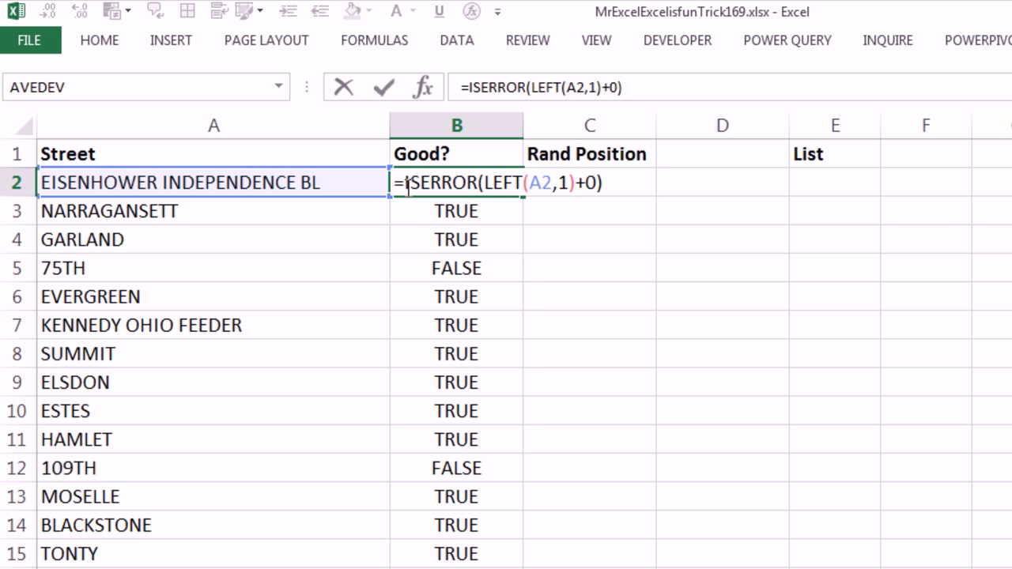
pyautogui.write('and')
pyautogui.press('Tab')
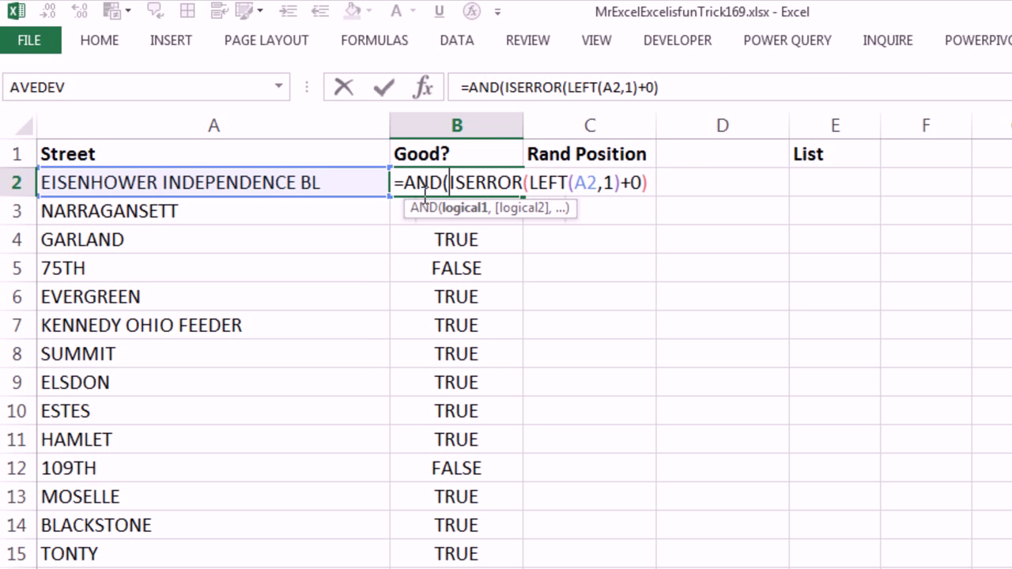
pyautogui.click(650, 182)
pyautogui.write(',')
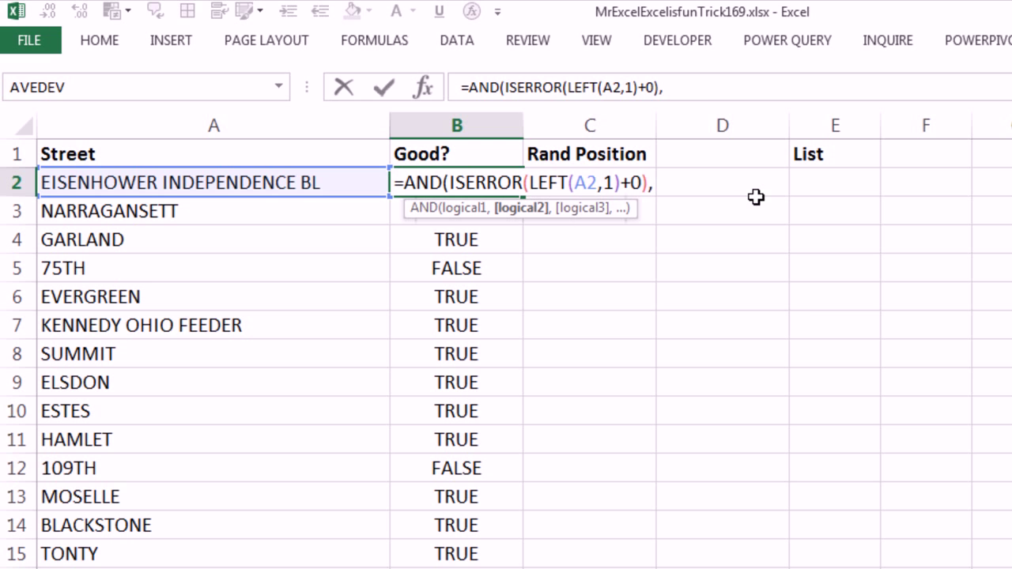
pyautogui.hotkey('ctrl', 'v')
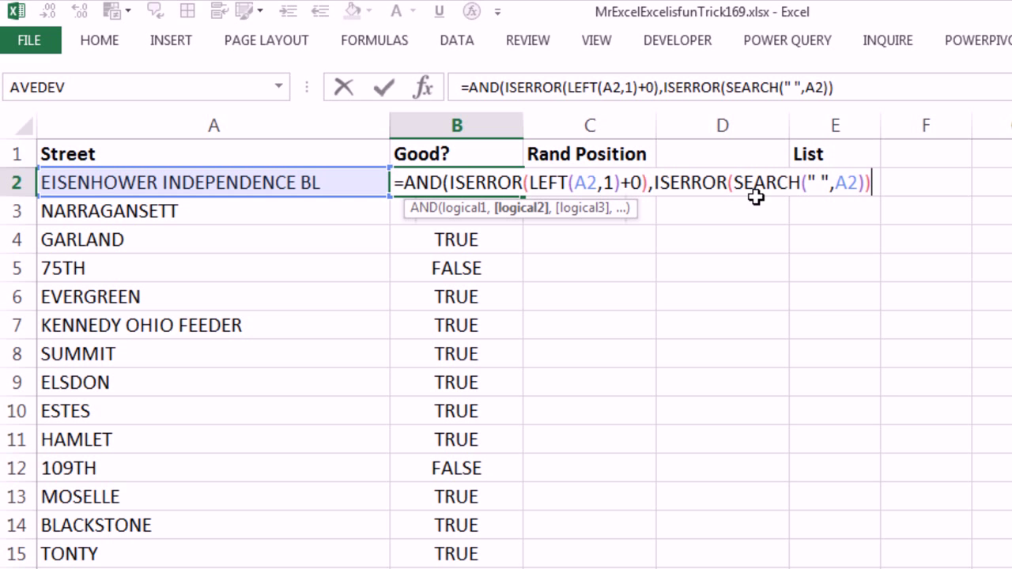
pyautogui.write(')')
pyautogui.hotkey('ctrl', 'Return')
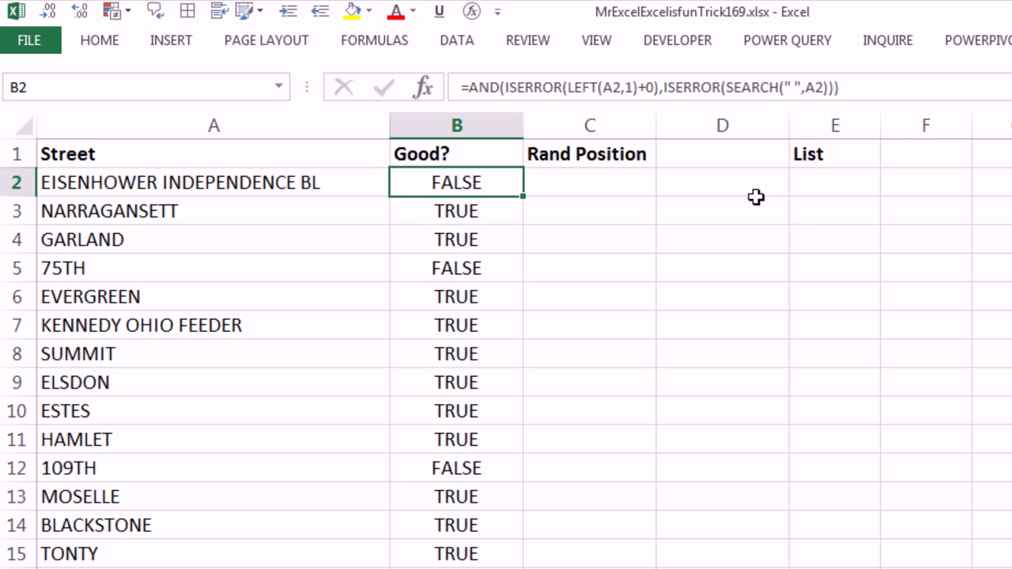
pyautogui.doubleClick(522, 199)
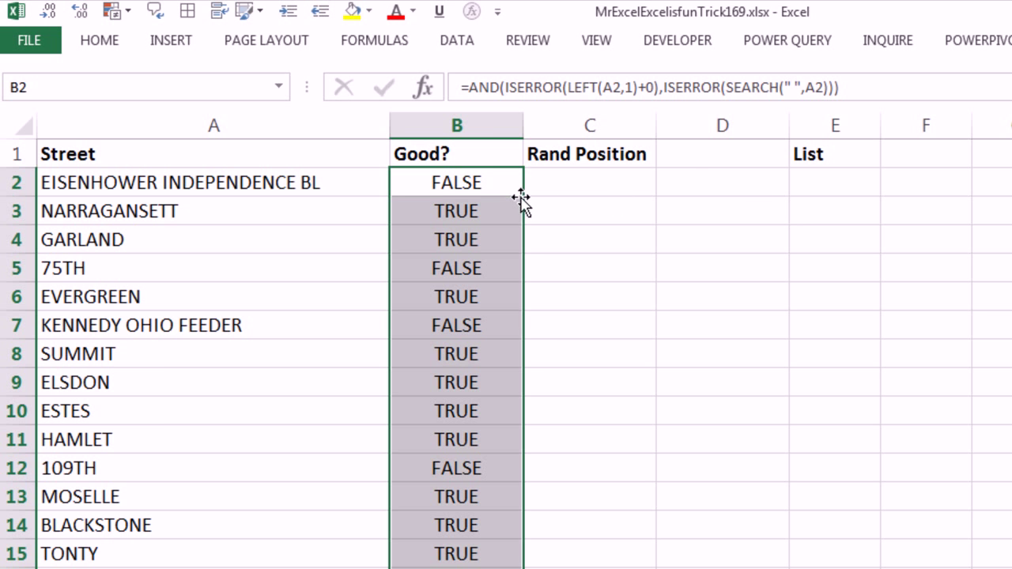
pyautogui.click(502, 190)
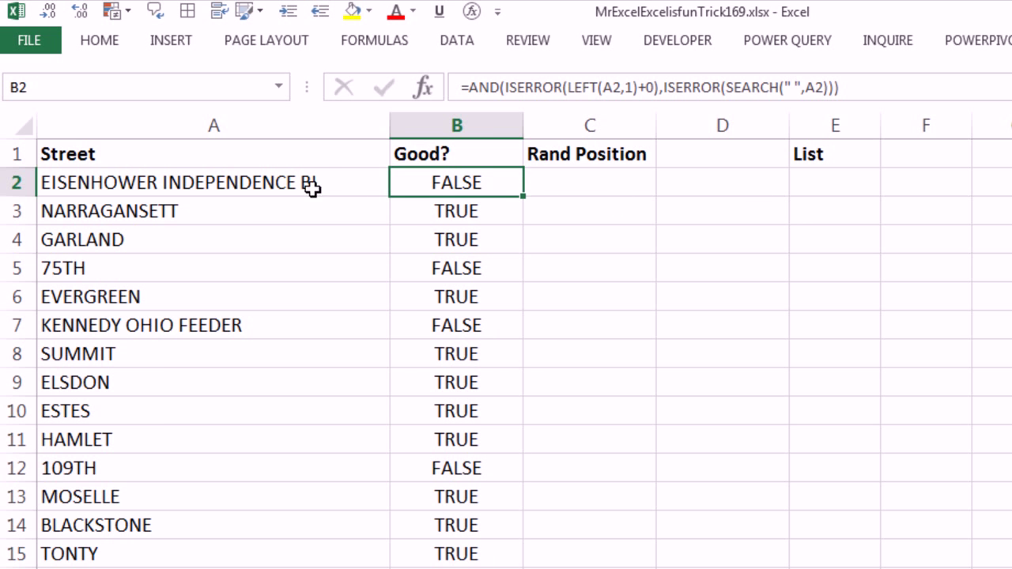
pyautogui.click(438, 261)
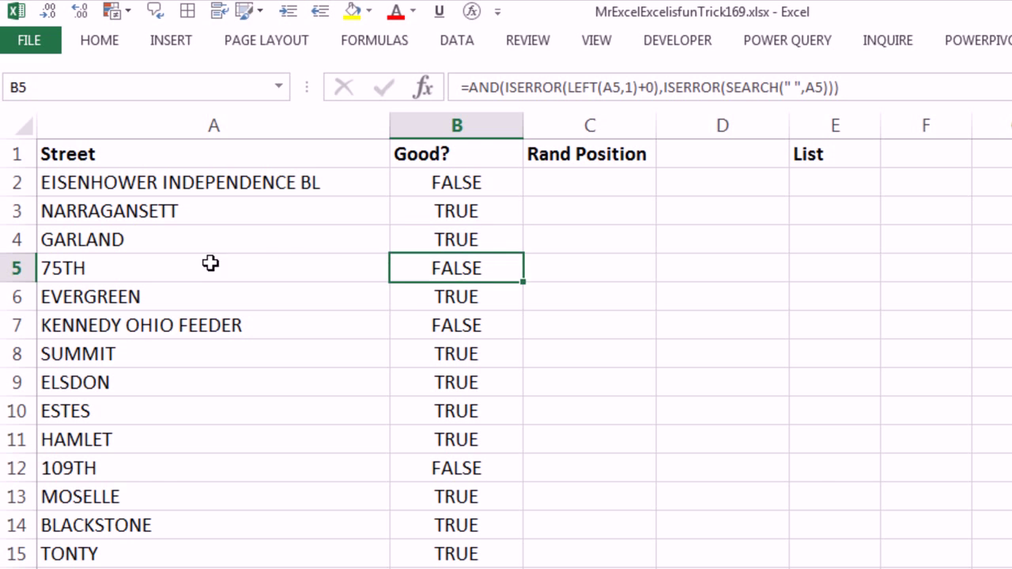
pyautogui.click(445, 292)
pyautogui.click(457, 326)
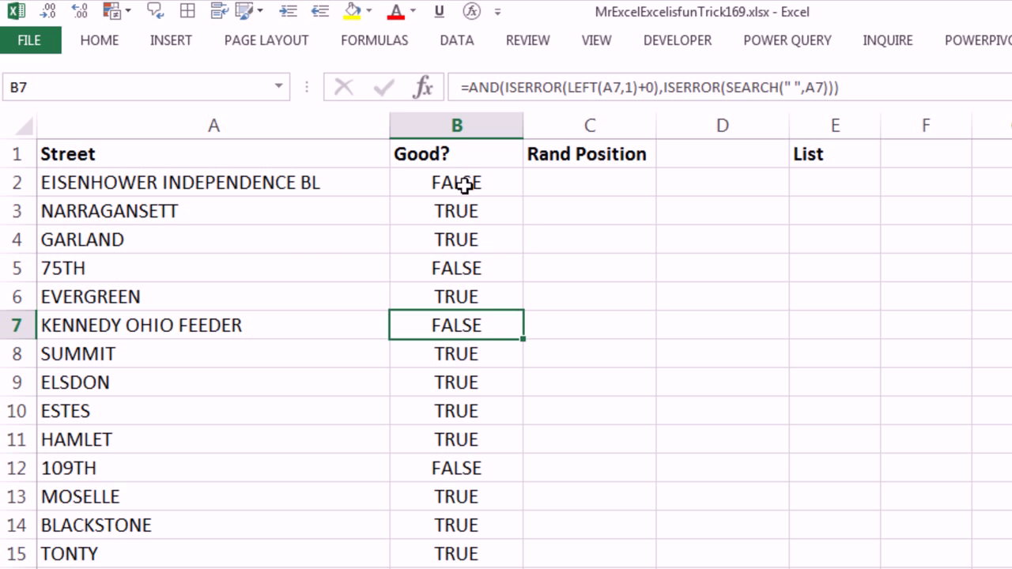
# - Try to find all FALSE cells in the filled Good? column with the search set to look in formulas
pyautogui.click(464, 183)
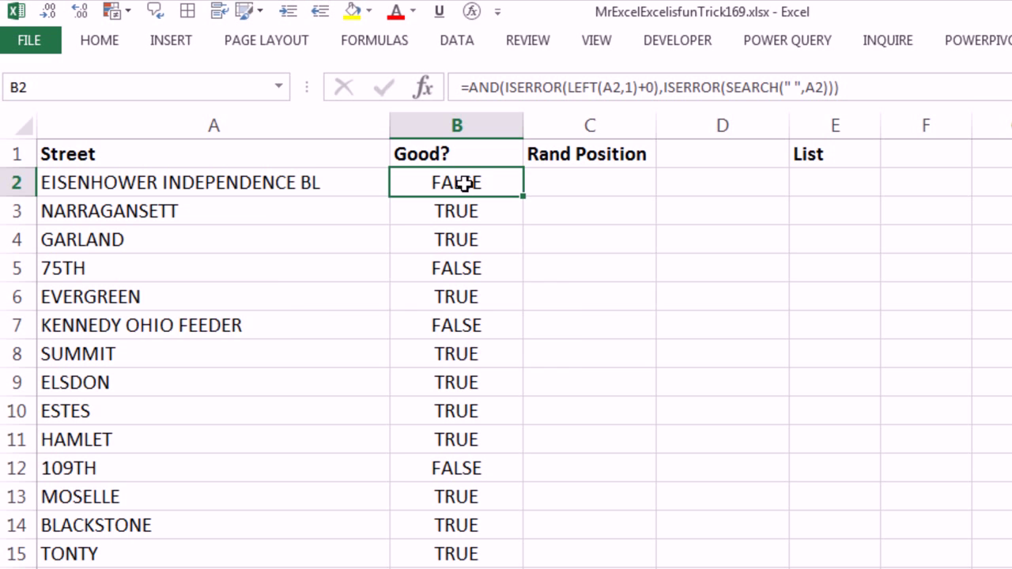
pyautogui.hotkey('ctrl', 'shift', 'Down')
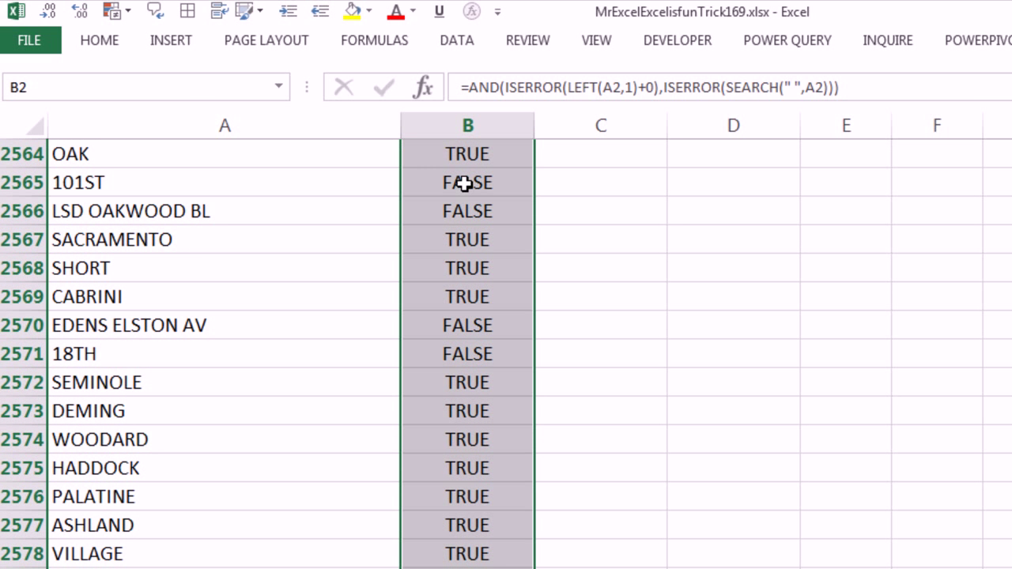
pyautogui.hotkey('ctrl', 'f')
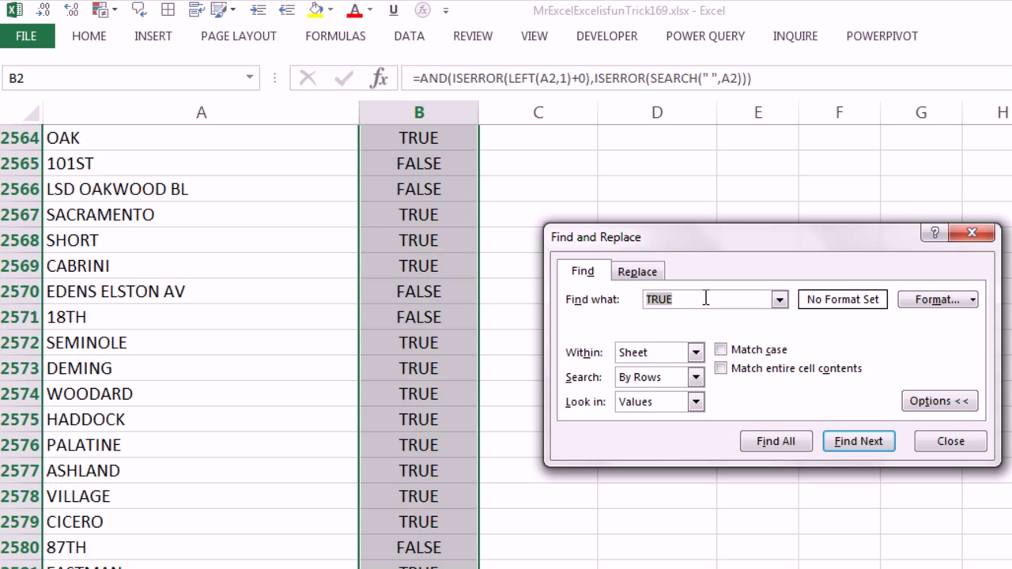
pyautogui.write('FALSE')
pyautogui.click(696, 402)
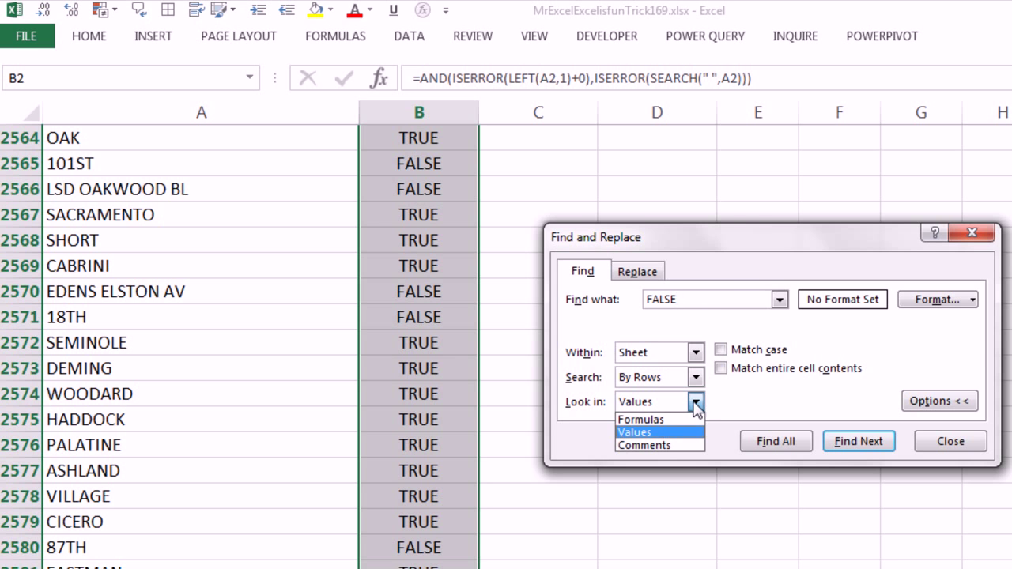
pyautogui.click(677, 423)
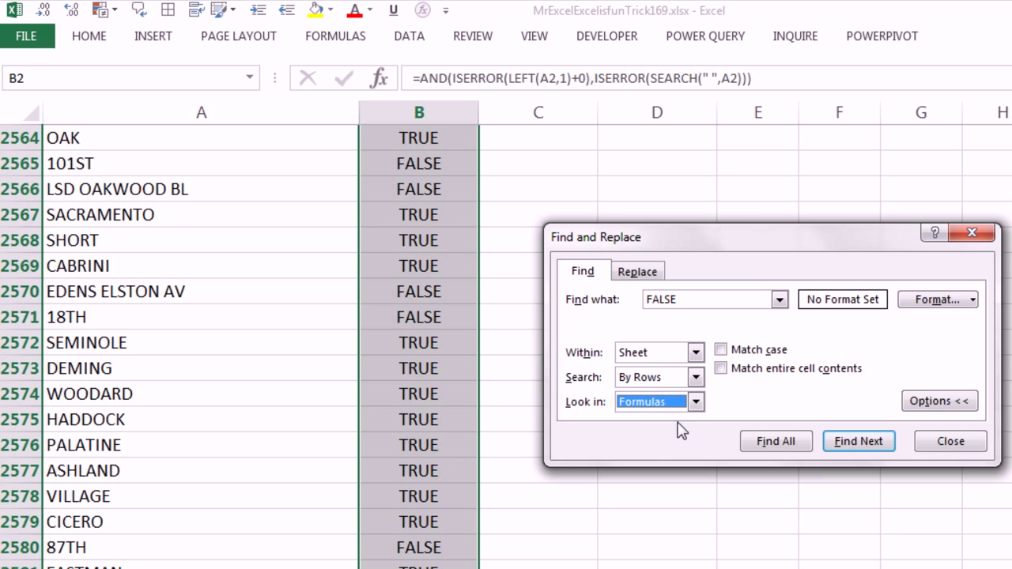
pyautogui.click(793, 443)
pyautogui.click(827, 255)
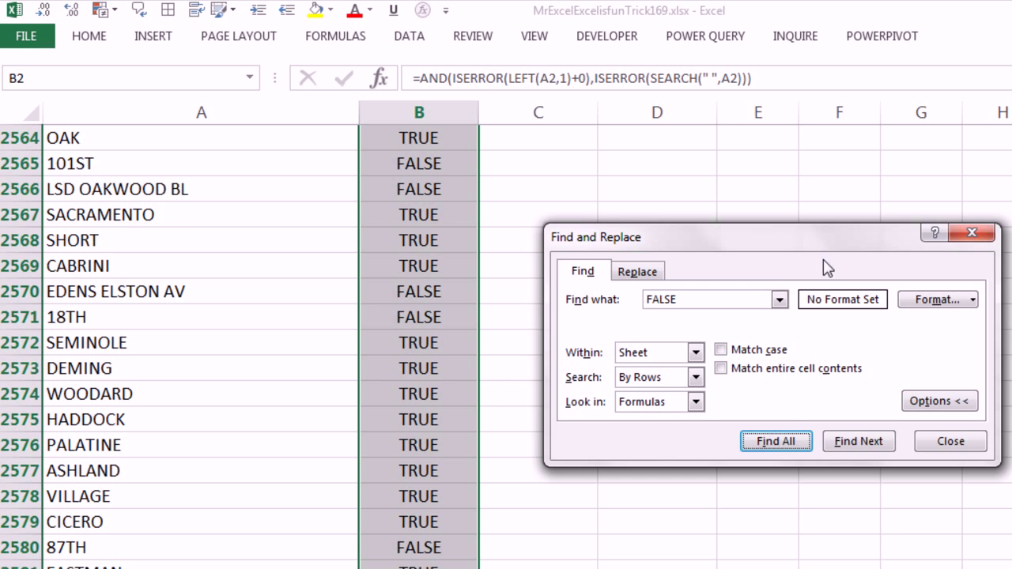
# - Find all FALSE cells in the Good? column by looking in values, and delete their entire rows
pyautogui.click(696, 402)
pyautogui.click(664, 431)
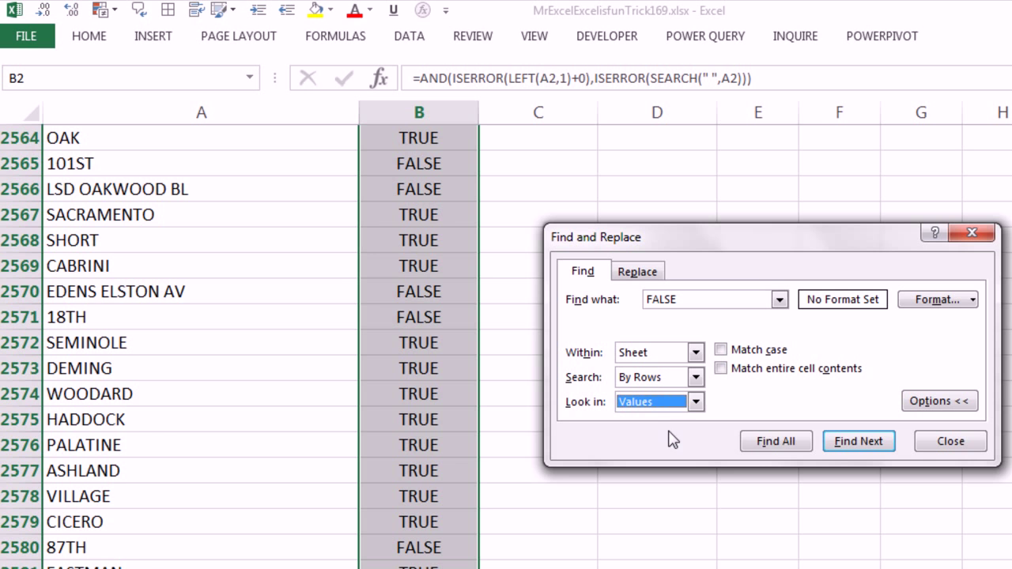
pyautogui.click(771, 443)
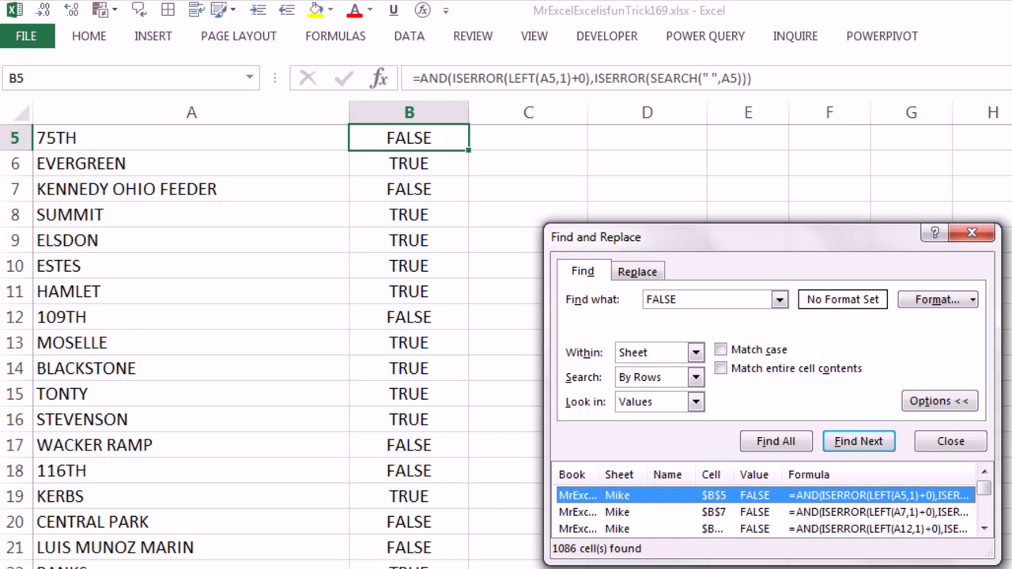
pyautogui.hotkey('ctrl', 'a')
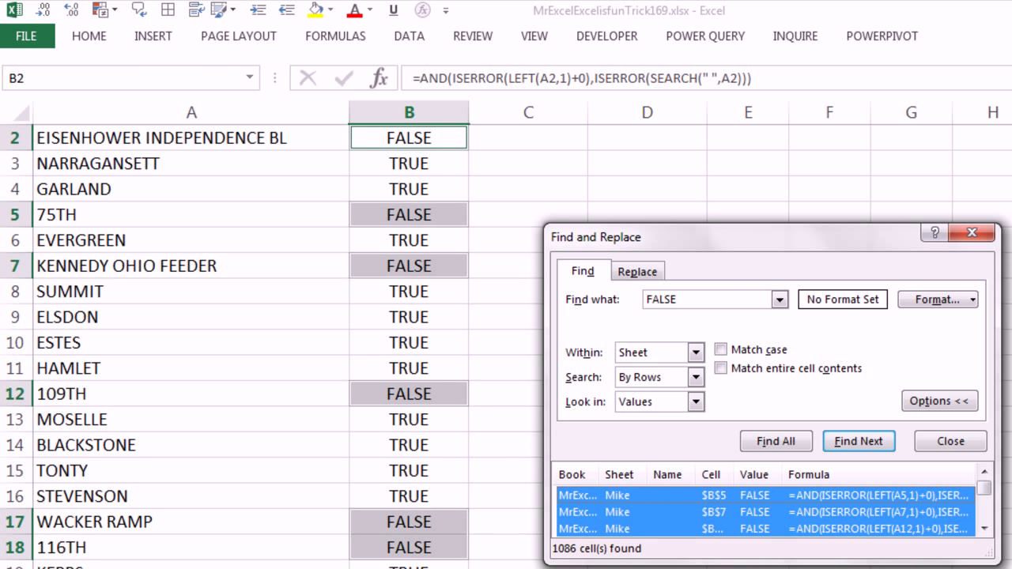
pyautogui.press('Escape')
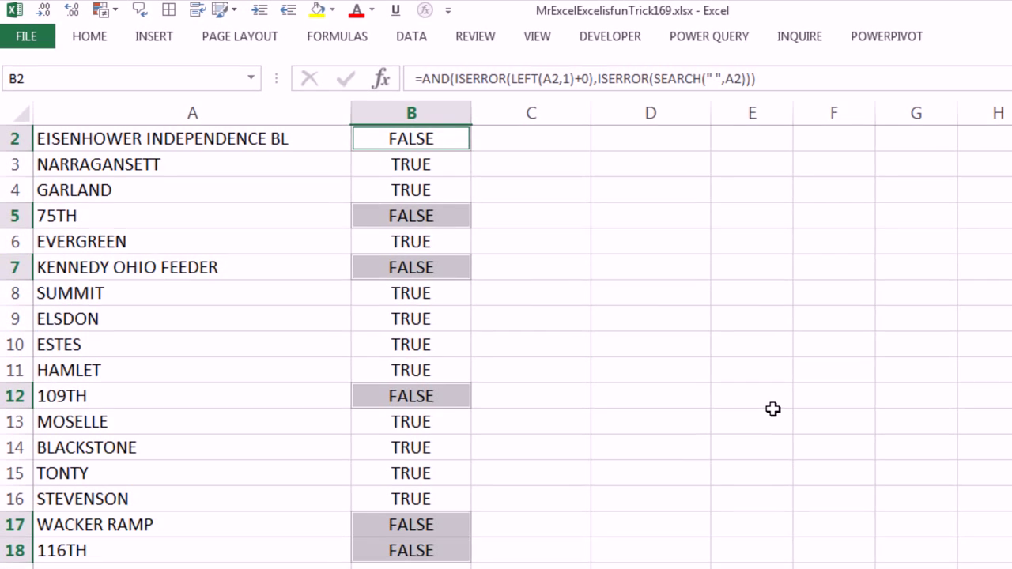
pyautogui.press('alt')
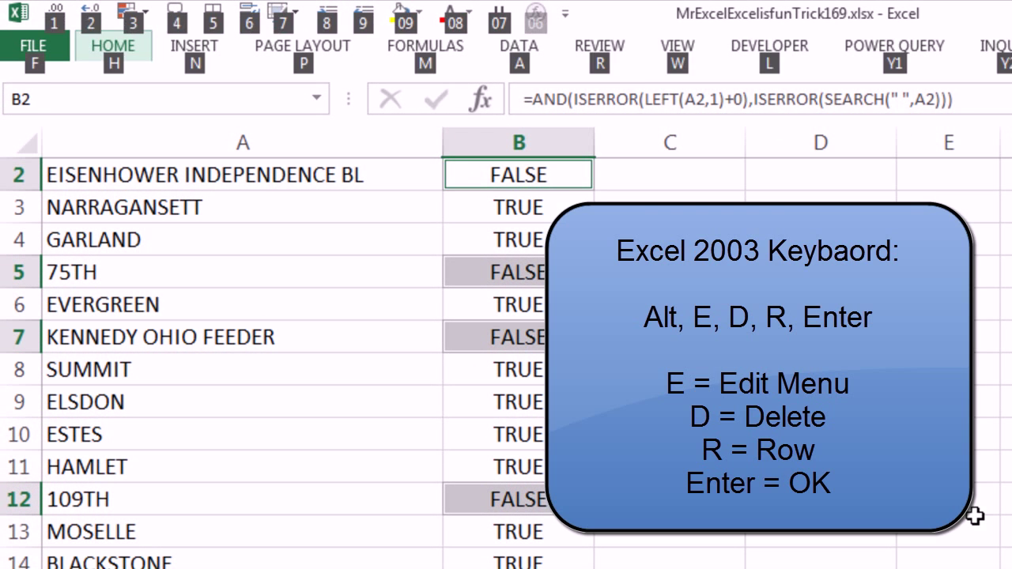
pyautogui.press('e')
pyautogui.press('d')
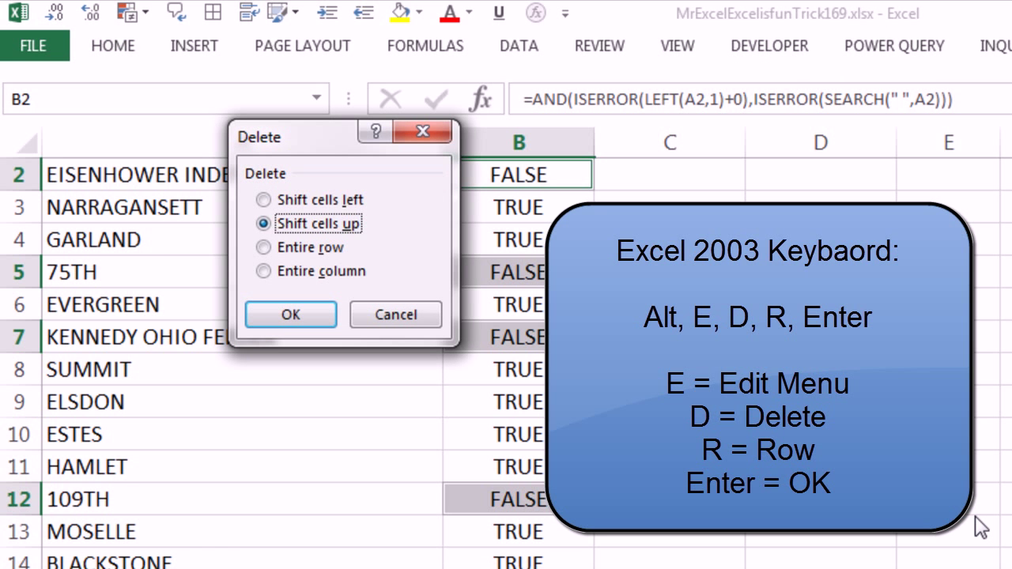
pyautogui.press('r')
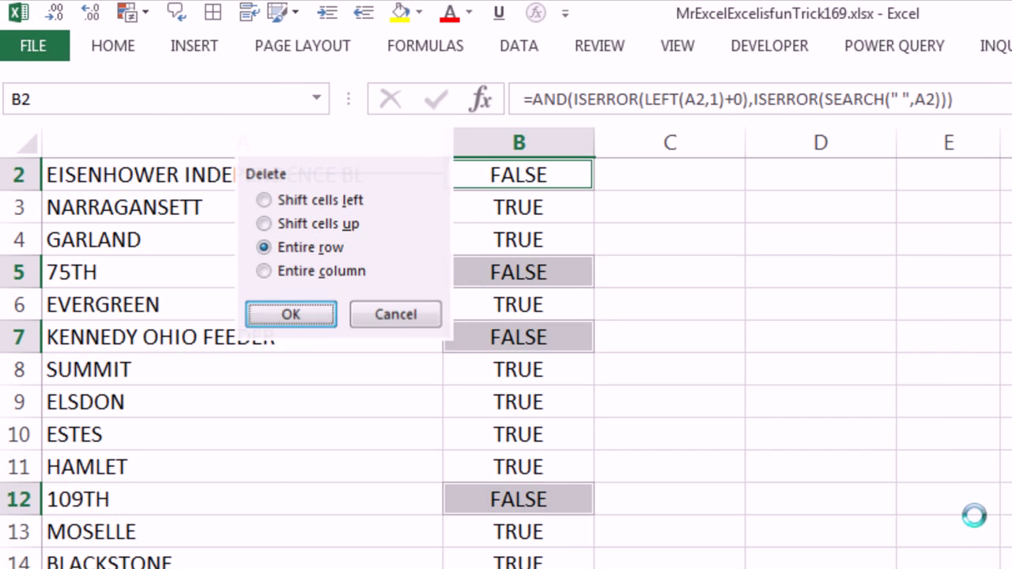
pyautogui.press('Return')
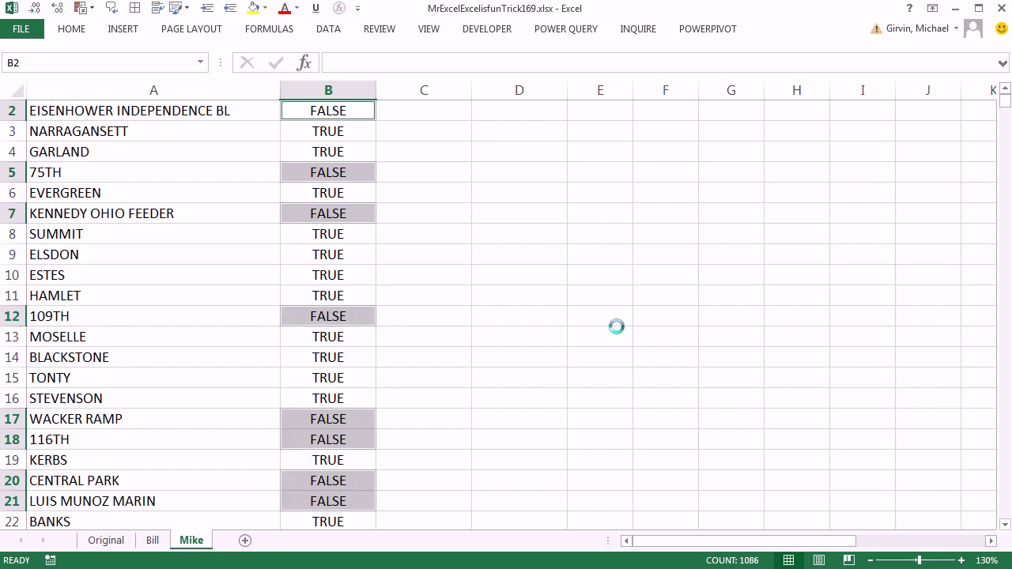
pyautogui.scroll(1, 452, 258)
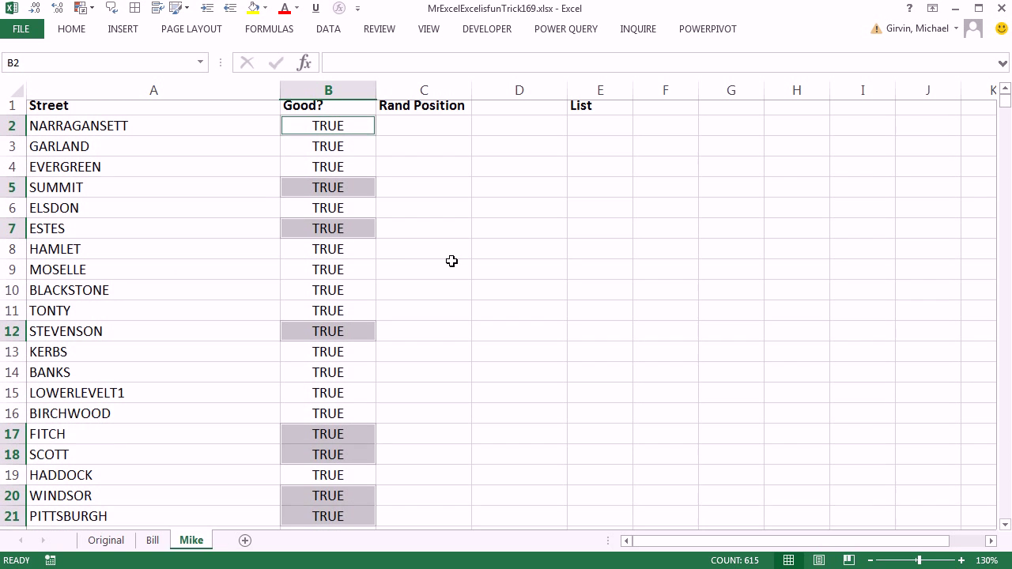
pyautogui.hotkey('ctrl', 'Home')
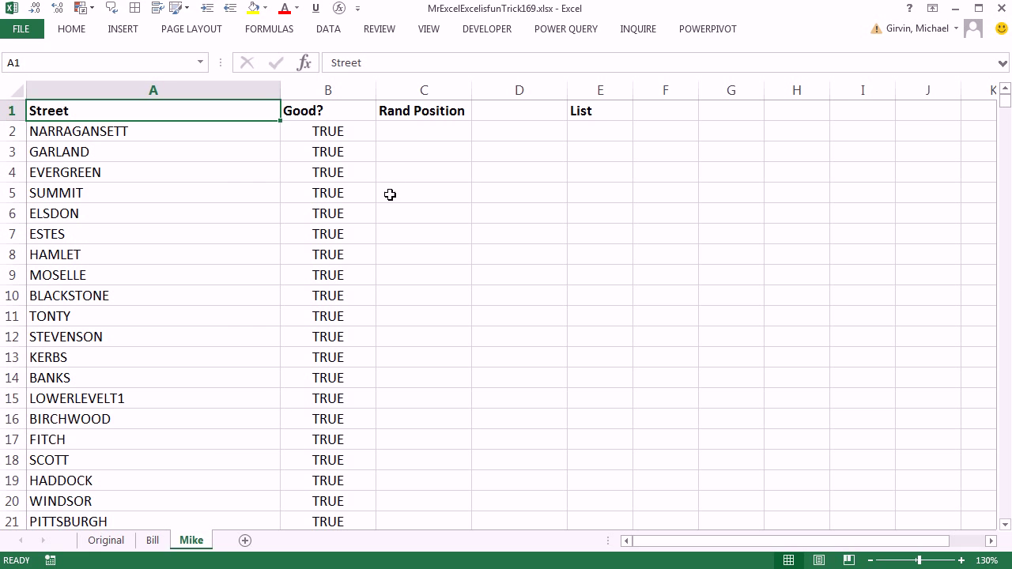
# - Enter =RAND() in C2 and fill it down the Rand Position column beside all remaining streets
pyautogui.click(409, 132)
pyautogui.write('=rand')
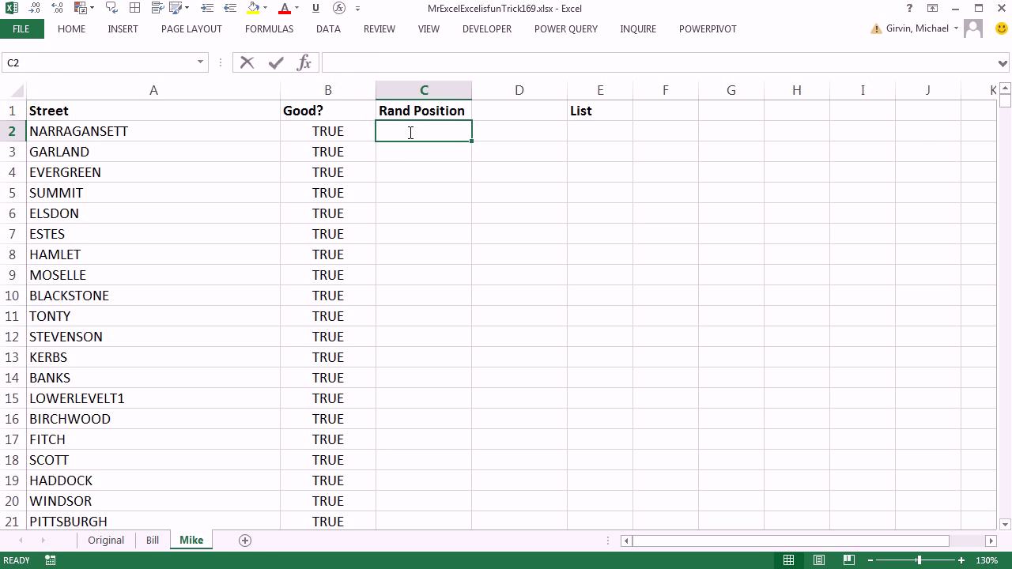
pyautogui.press('Tab')
pyautogui.write(')')
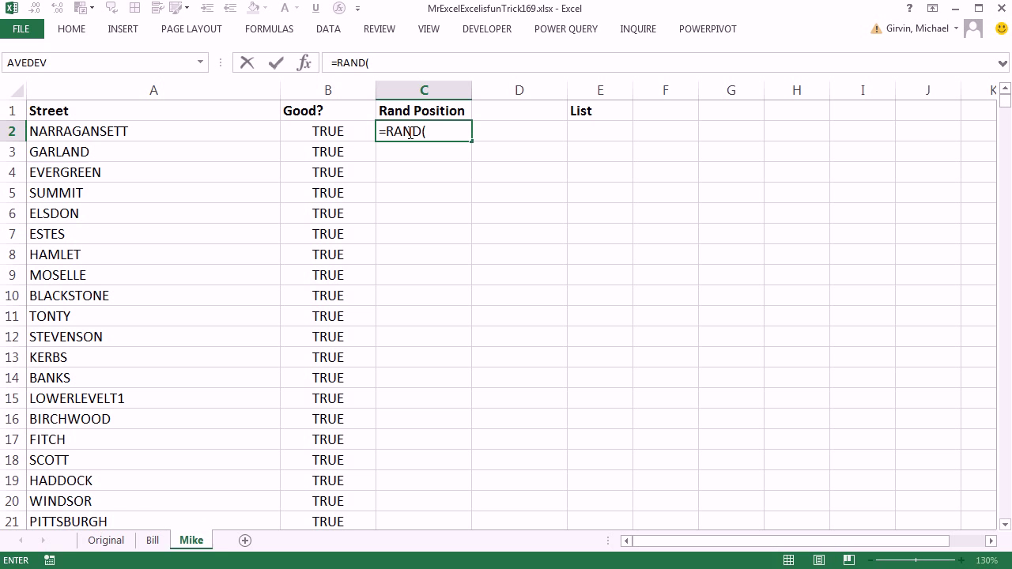
pyautogui.hotkey('ctrl', 'Return')
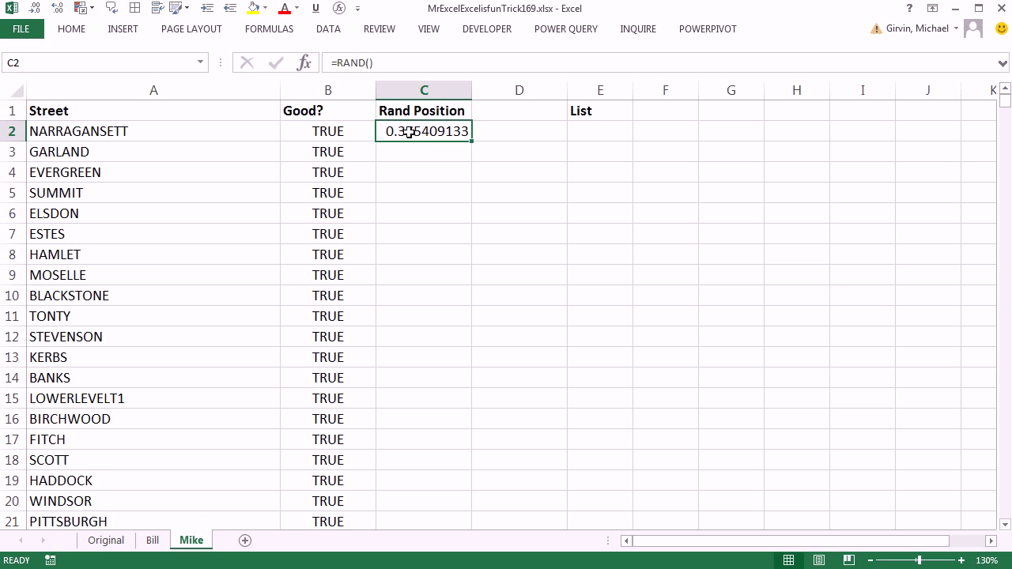
pyautogui.doubleClick(472, 140)
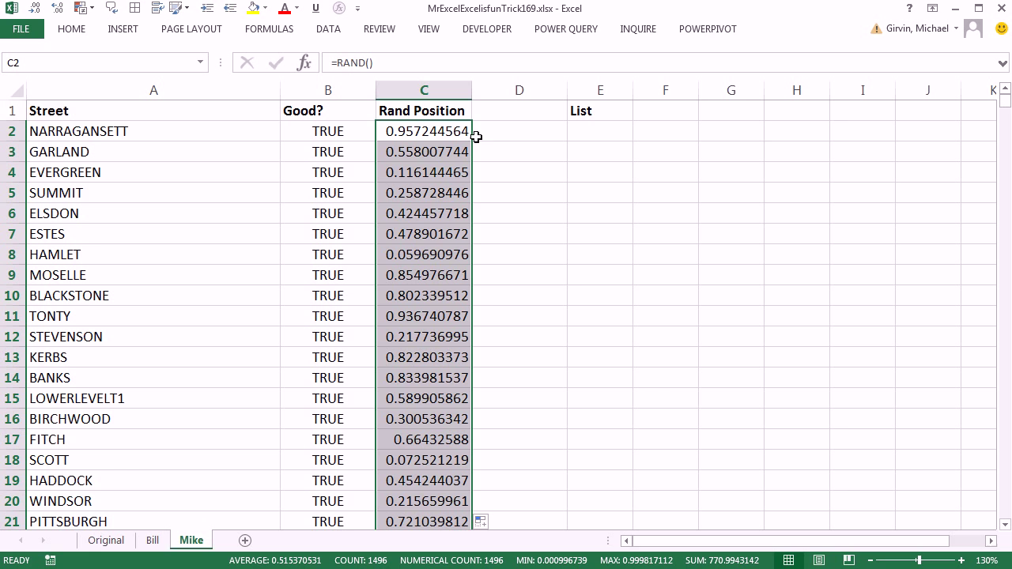
# - Enter =A2 in E2 under List, copy it through E251 and check the formula in E7
pyautogui.click(589, 131)
pyautogui.write('=')
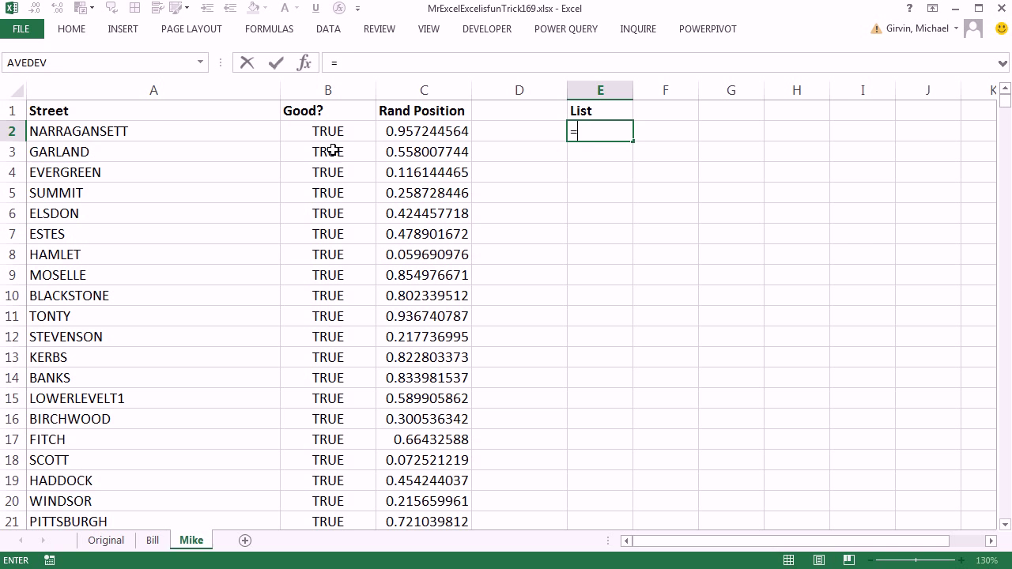
pyautogui.click(177, 130)
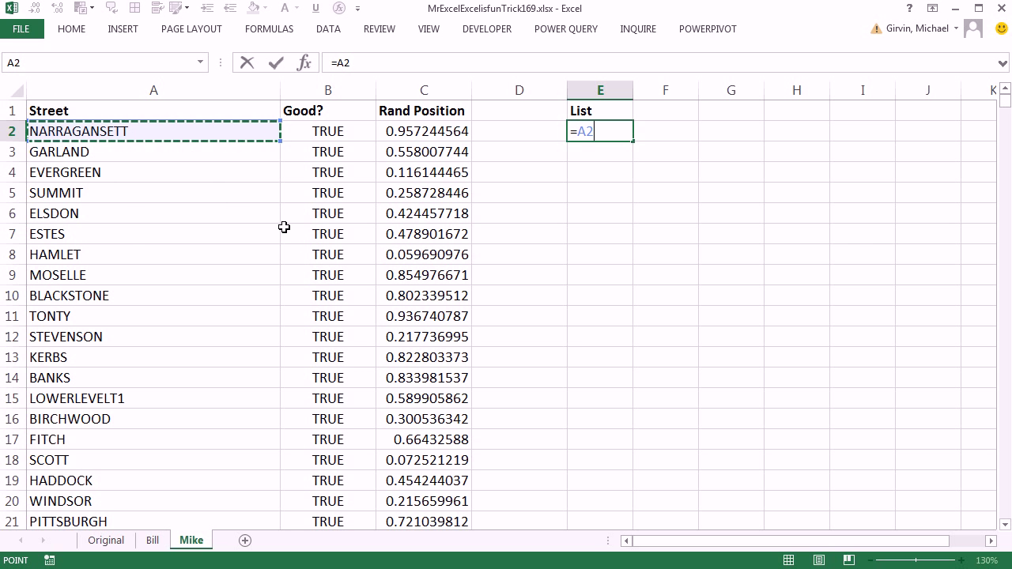
pyautogui.hotkey('ctrl', 'Return')
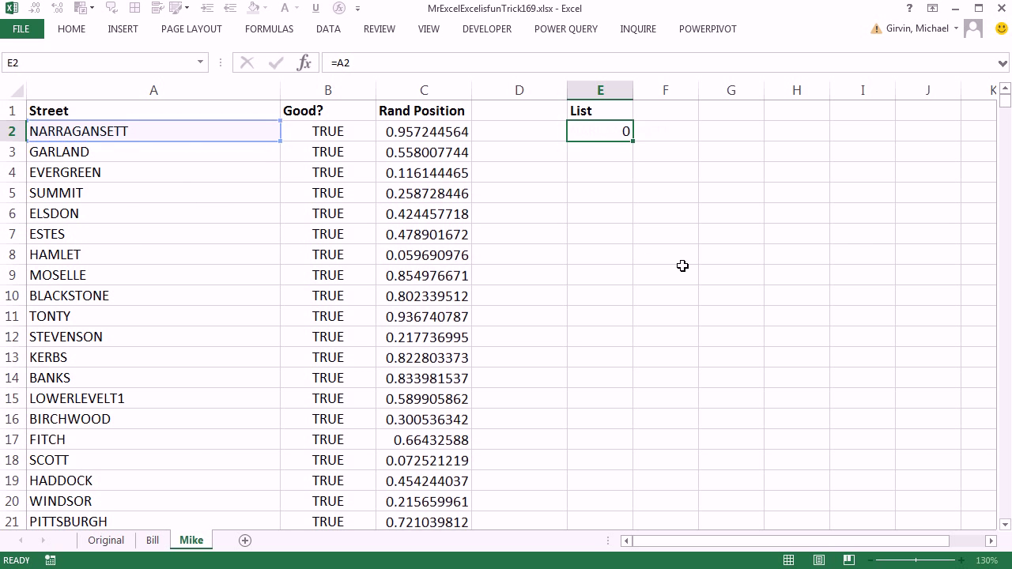
pyautogui.hotkey('ctrl', 'c')
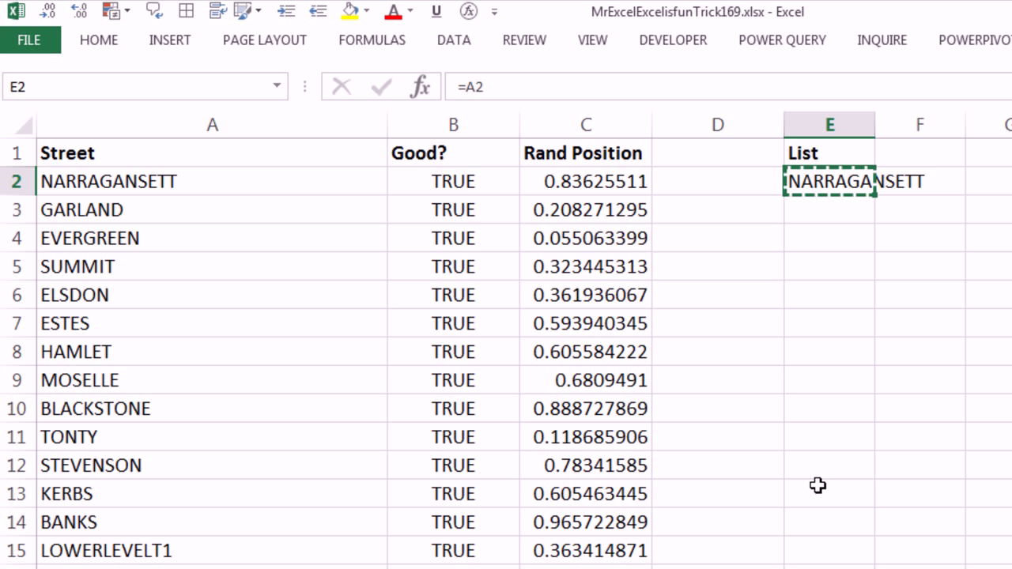
pyautogui.press('F5')
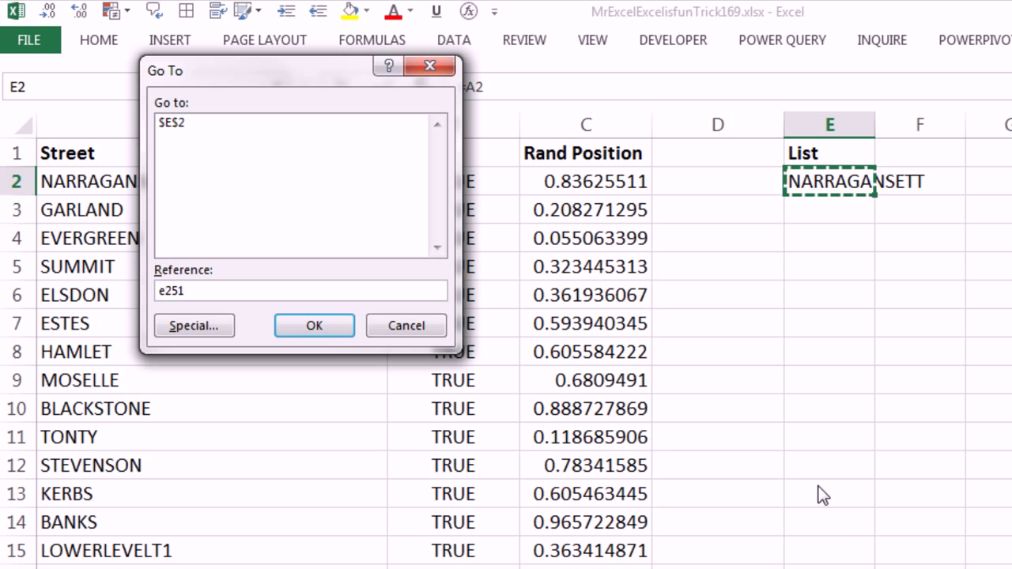
pyautogui.hotkey('shift', 'Return')
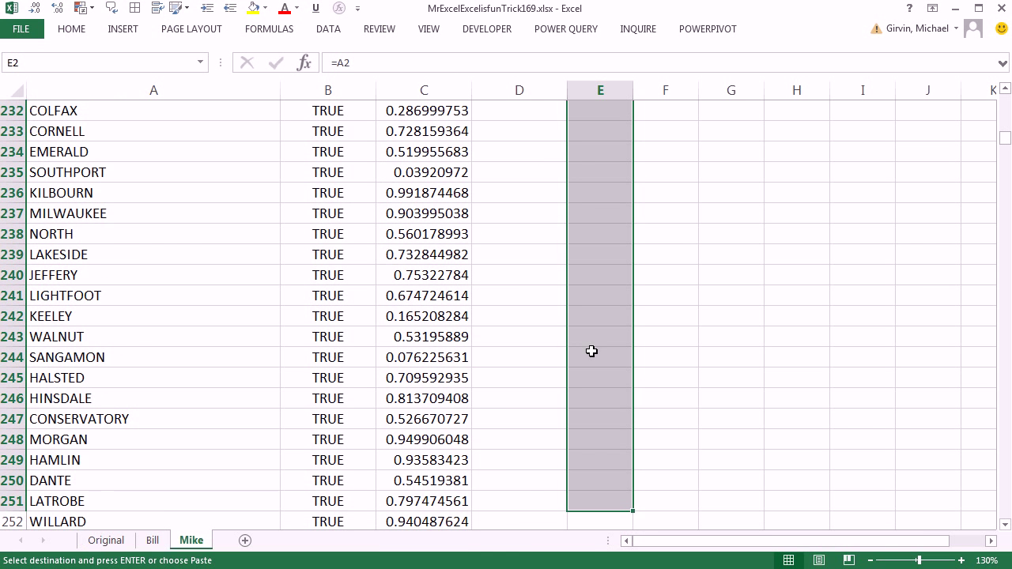
pyautogui.hotkey('ctrl', 'v')
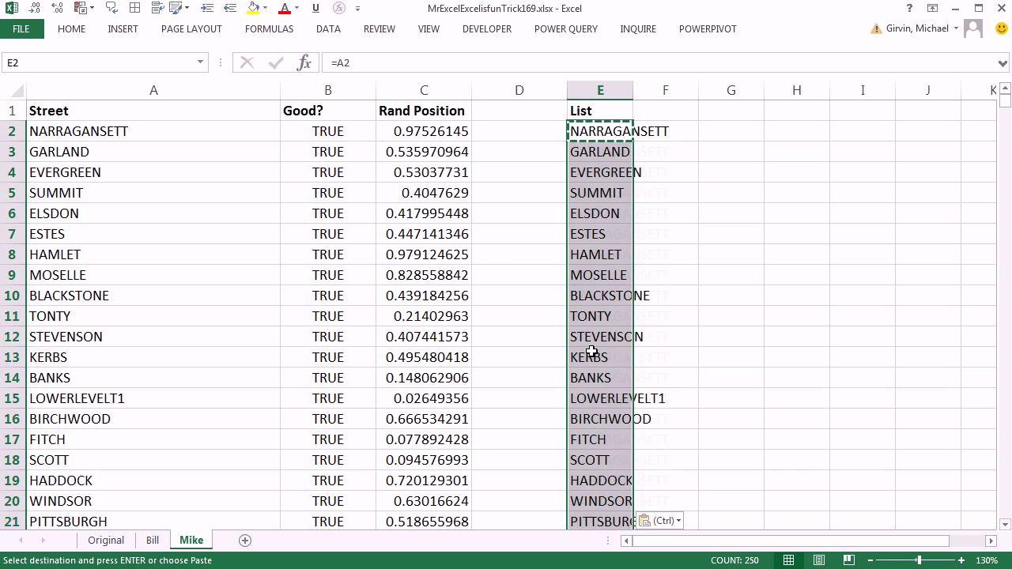
pyautogui.doubleClick(620, 232)
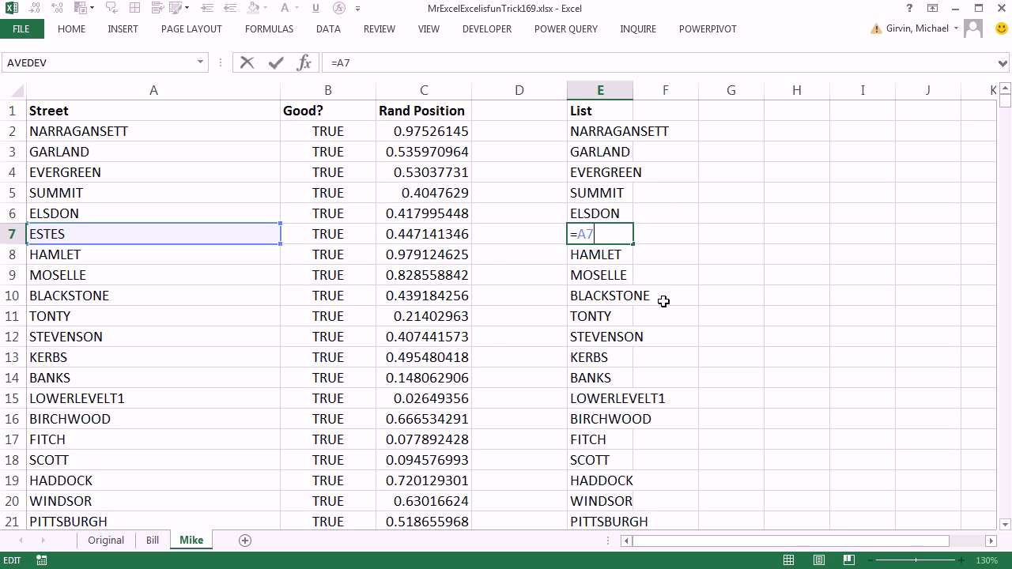
pyautogui.press('Escape')
# - Sort the street data by Rand Position from smallest to largest, and re-sort it from largest to smallest
pyautogui.click(412, 141)
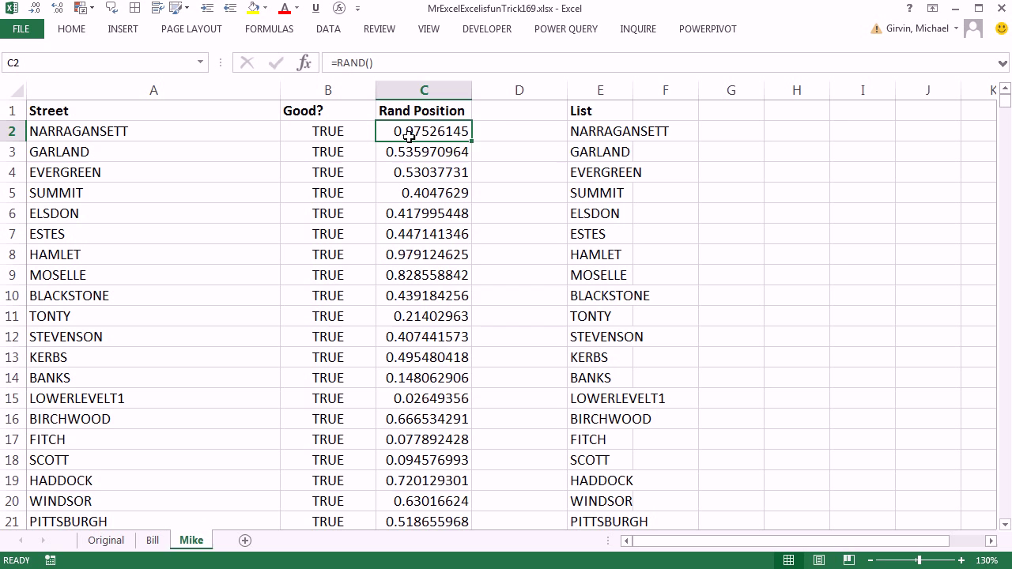
pyautogui.rightClick(412, 141)
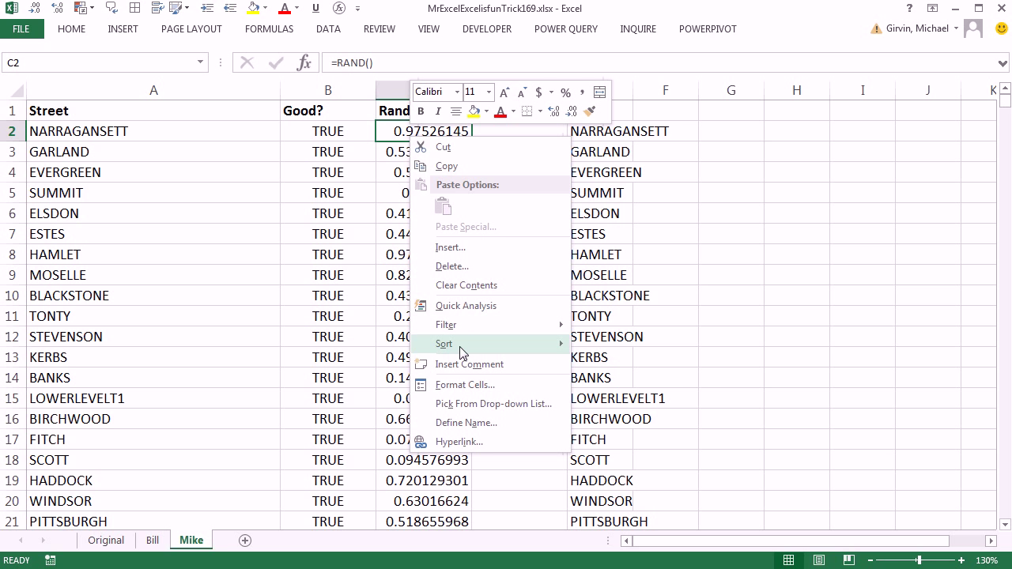
pyautogui.moveTo(464, 350)
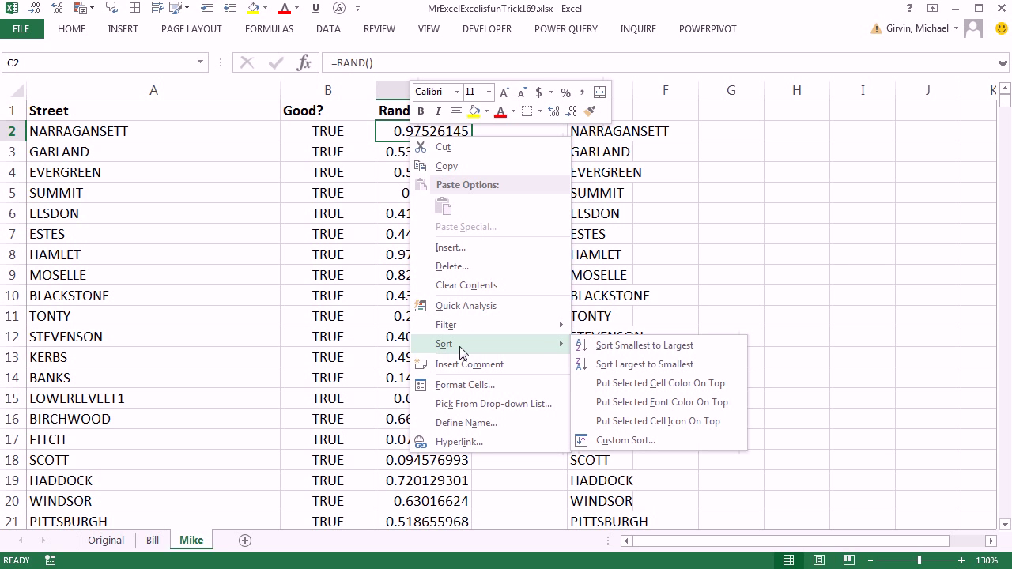
pyautogui.click(677, 348)
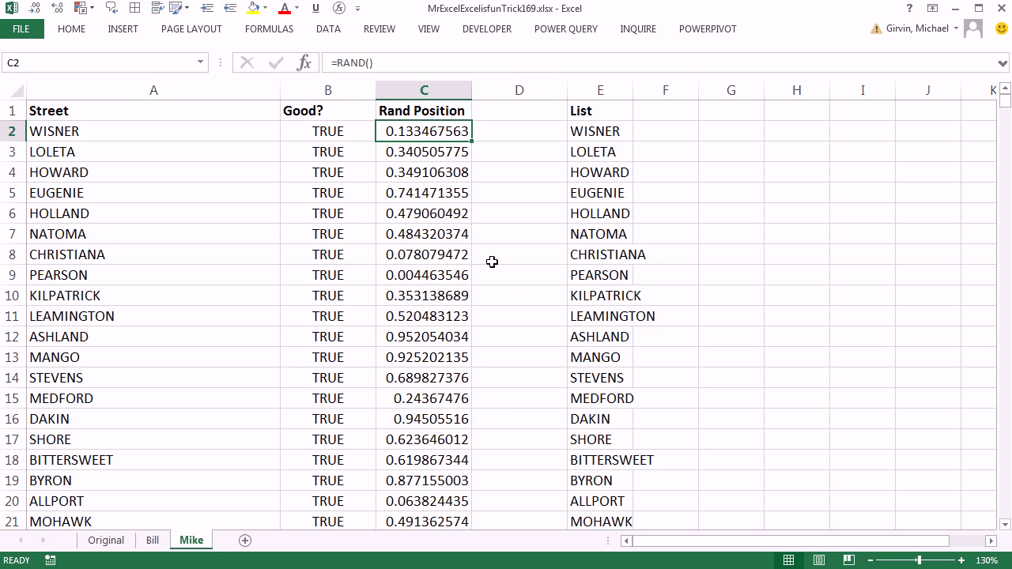
pyautogui.press('Menu')
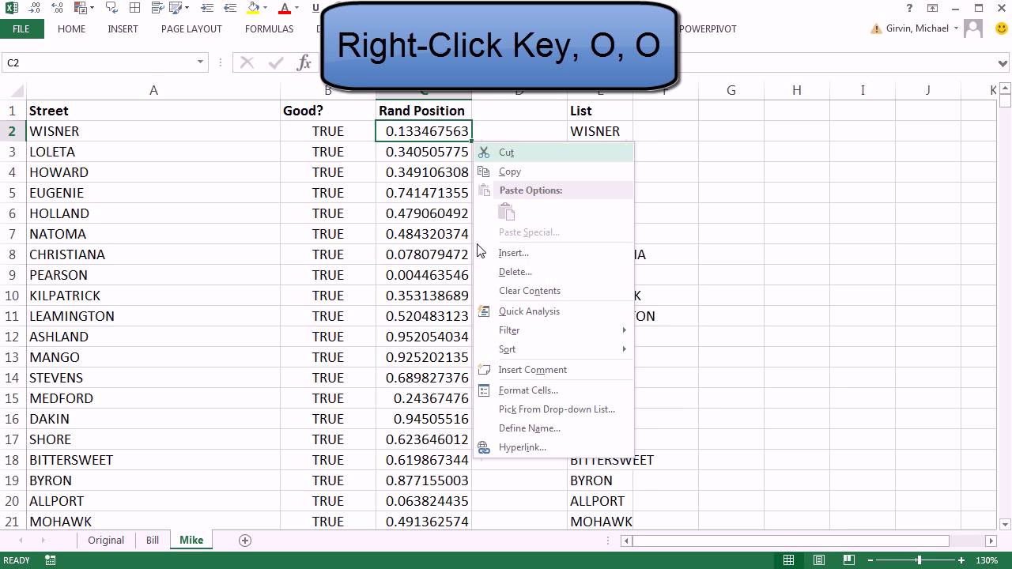
pyautogui.press('o')
pyautogui.press('o')
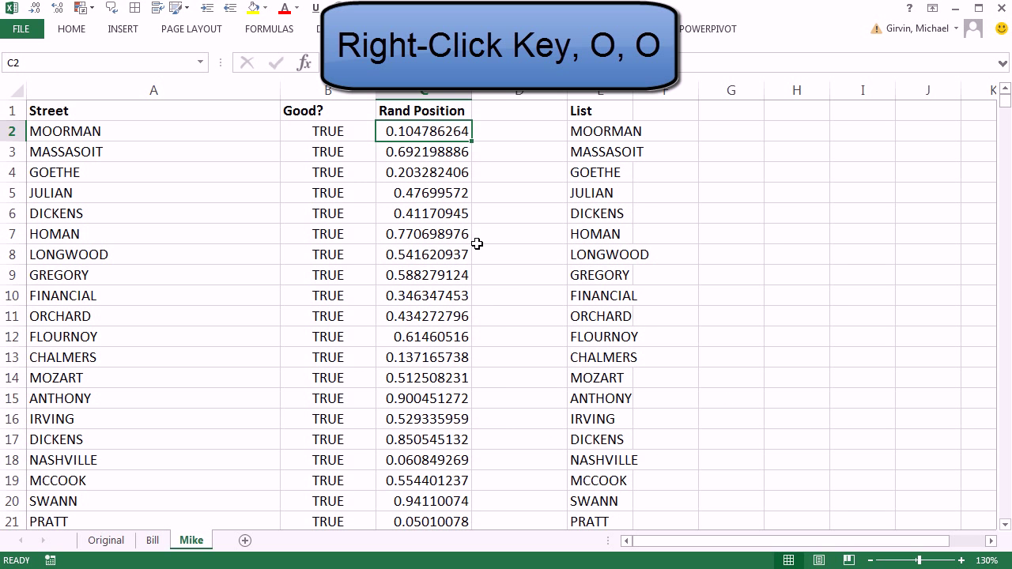
# - Select the whole List from E2 down to check its count, and return to the beginning of the sheet
pyautogui.click(589, 134)
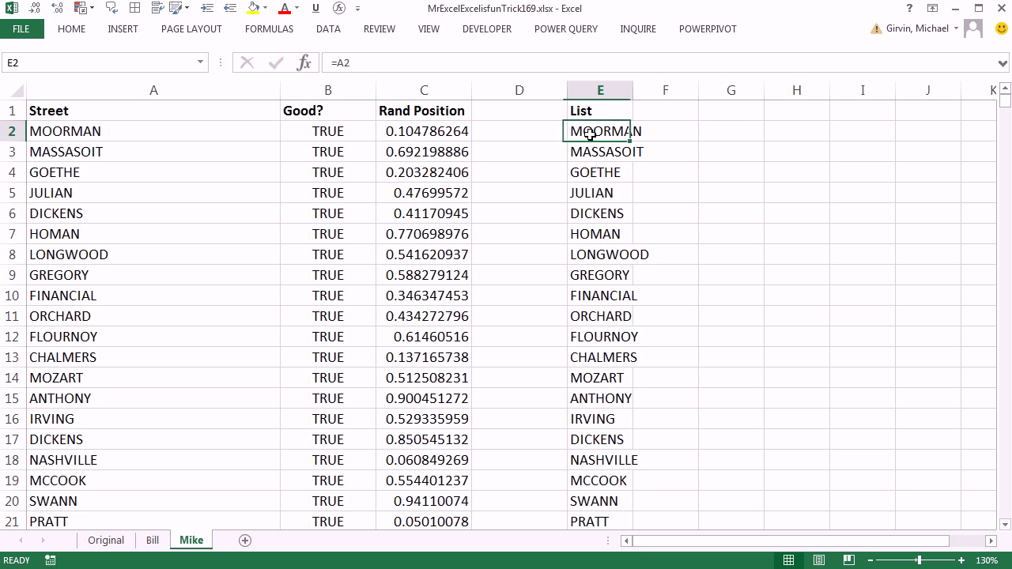
pyautogui.hotkey('ctrl', 'shift', 'Down')
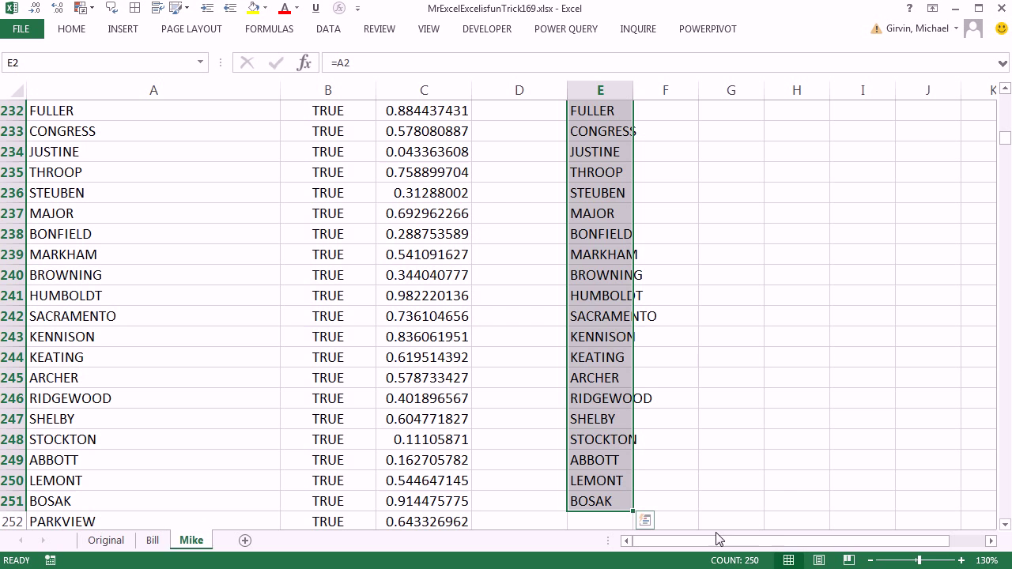
pyautogui.hotkey('ctrl', 'Home')
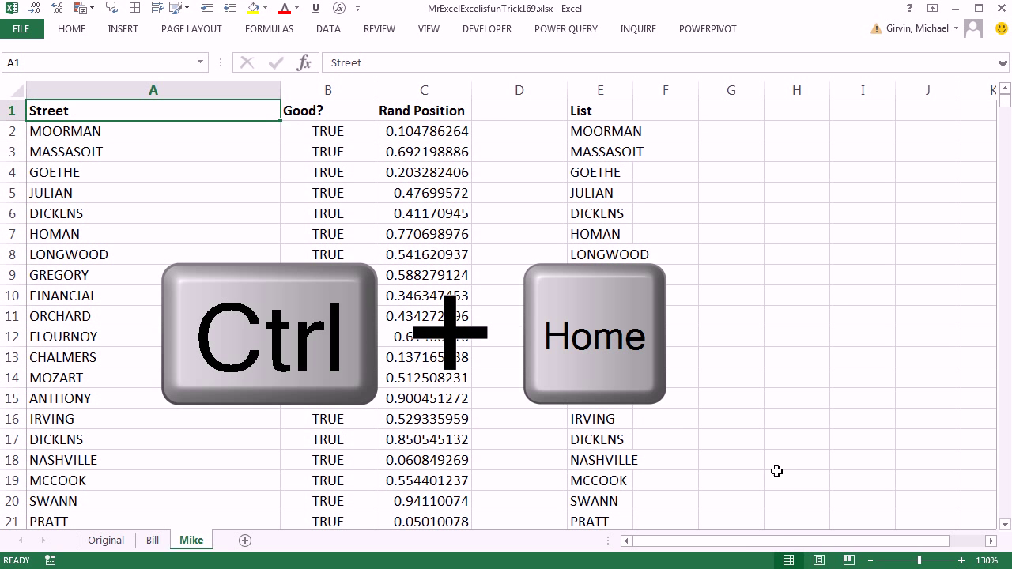
pyautogui.click(501, 129)
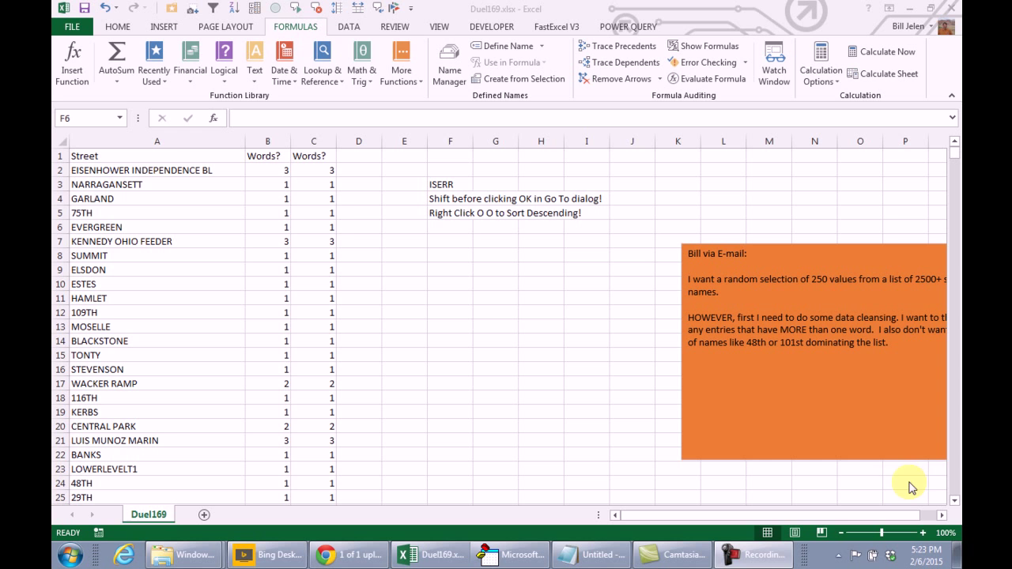
# - In Duel169.xlsx, examine the word-count formulas in B2 and C2 and the VBA code of the Words function
pyautogui.click(277, 172)
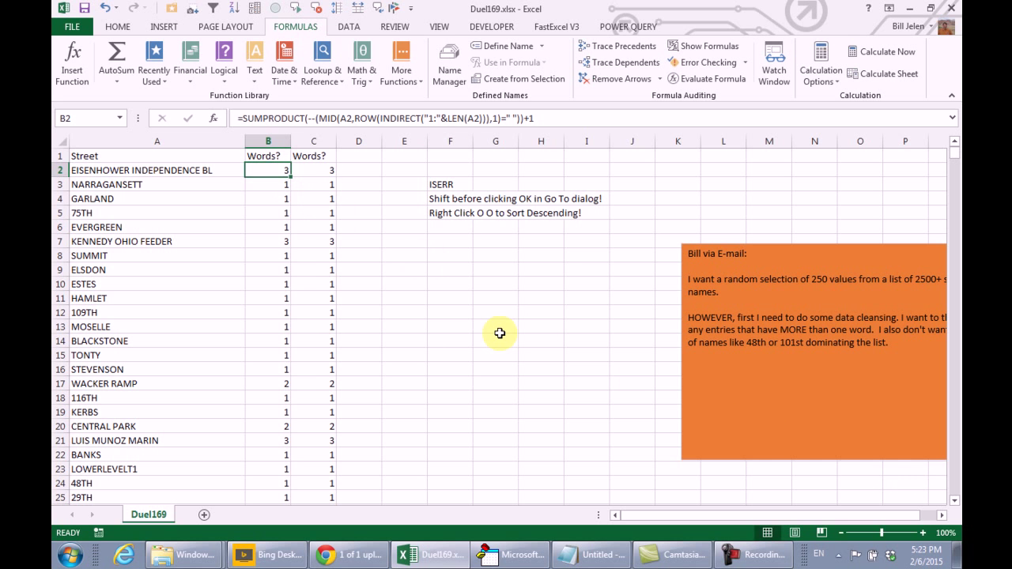
pyautogui.press('F2')
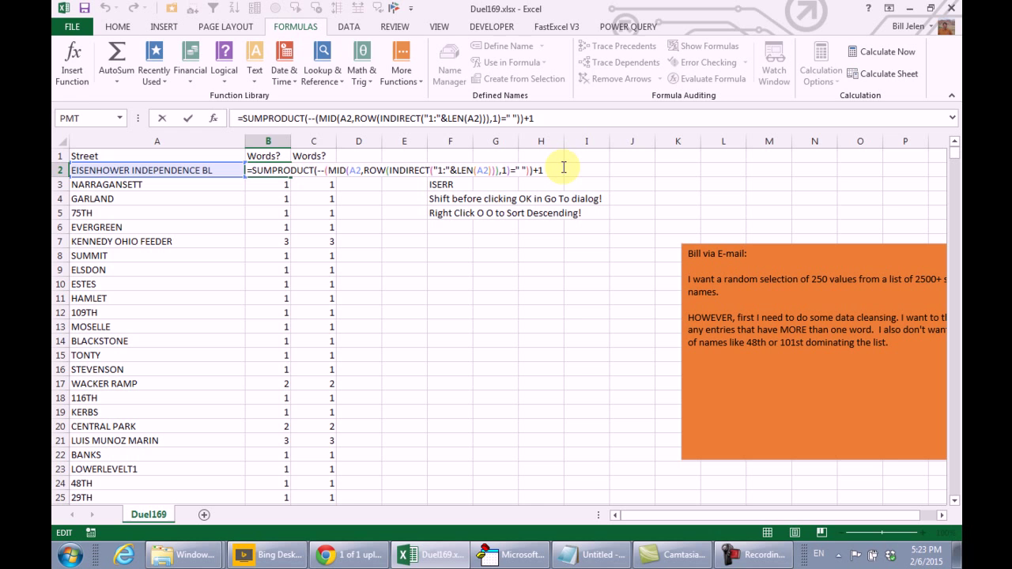
pyautogui.hotkey('ctrl', 'Return')
pyautogui.press('Right')
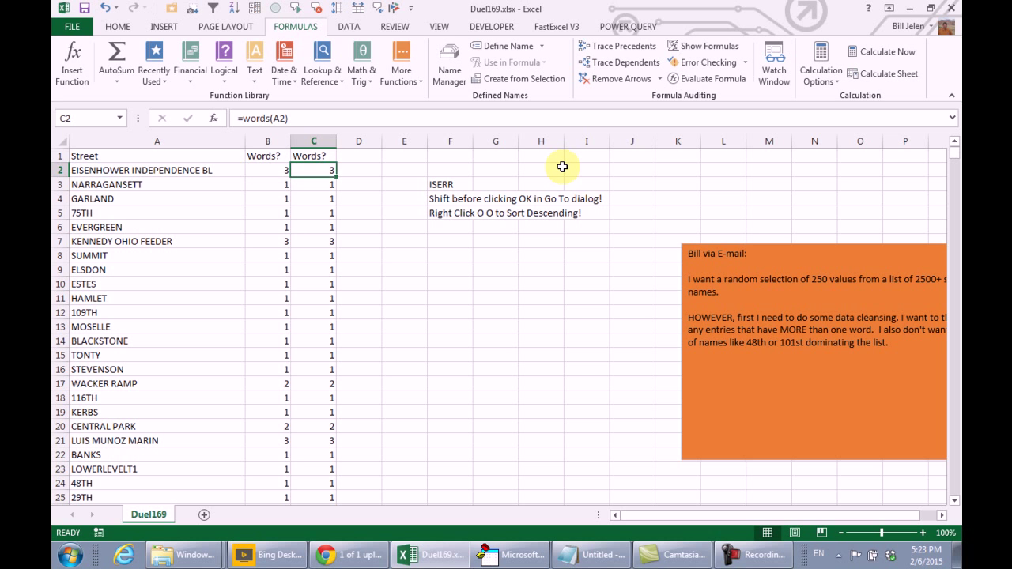
pyautogui.press('F2')
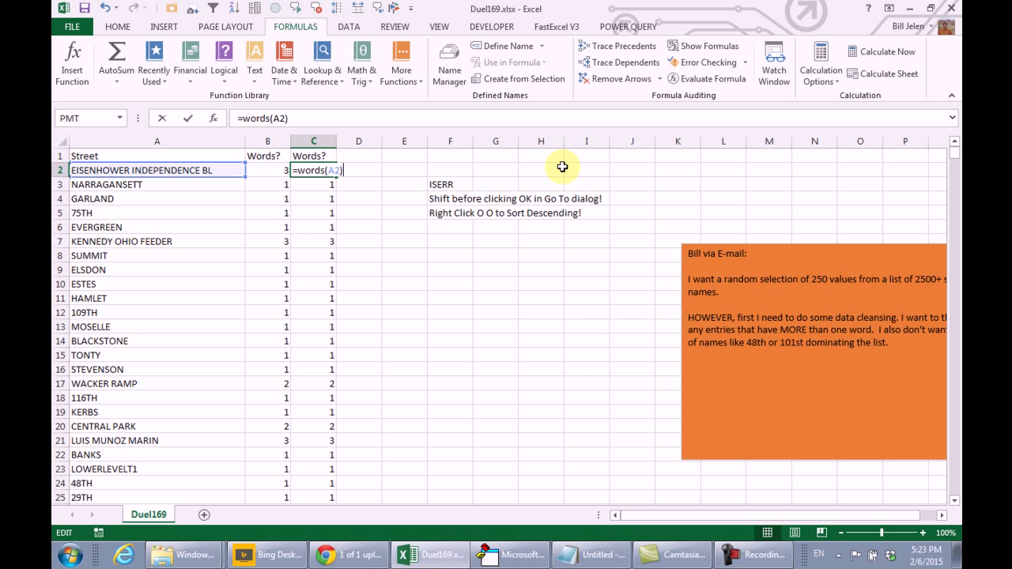
pyautogui.press('Escape')
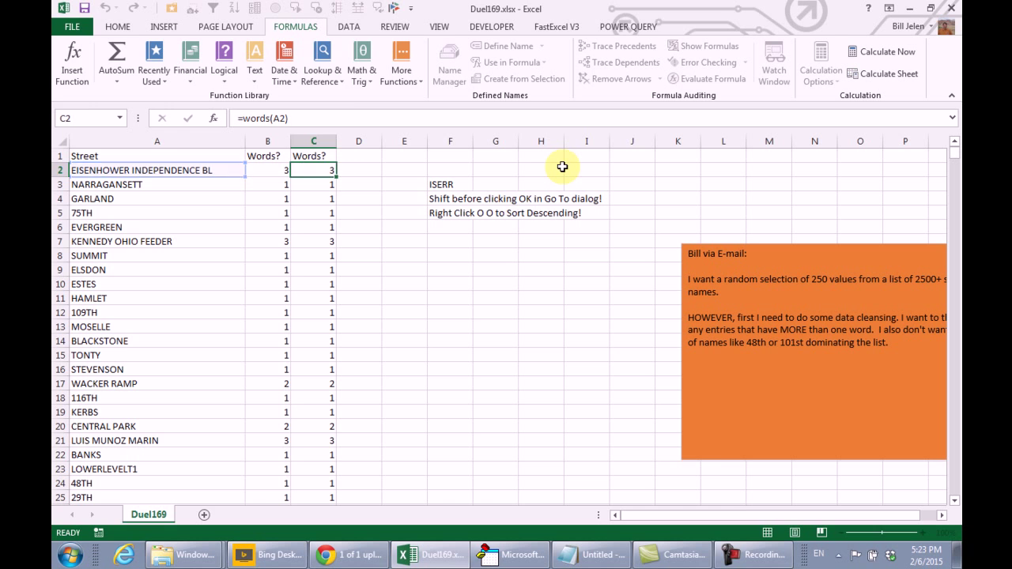
pyautogui.hotkey('alt', 'F11')
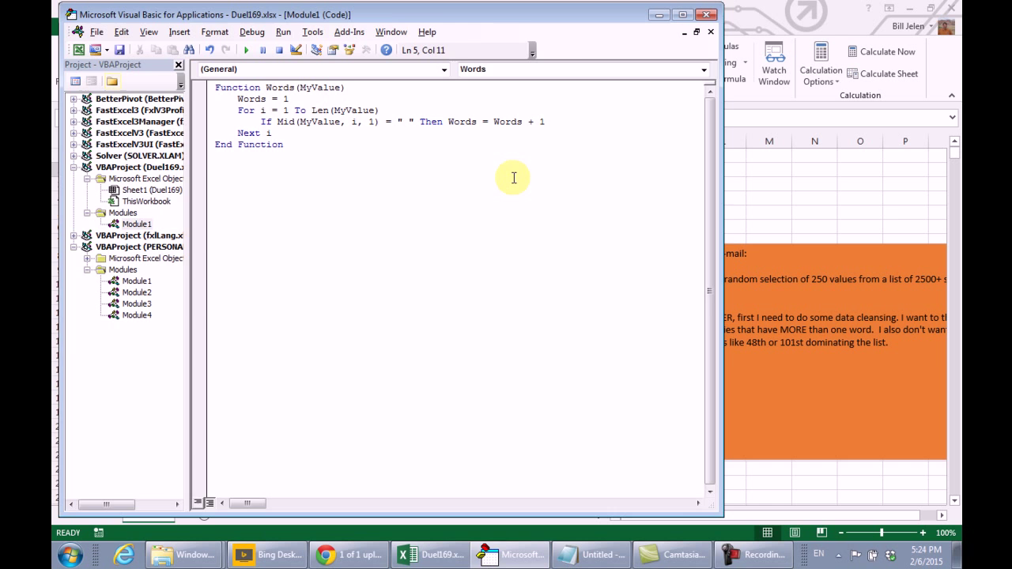
pyautogui.hotkey('alt', 'F11')
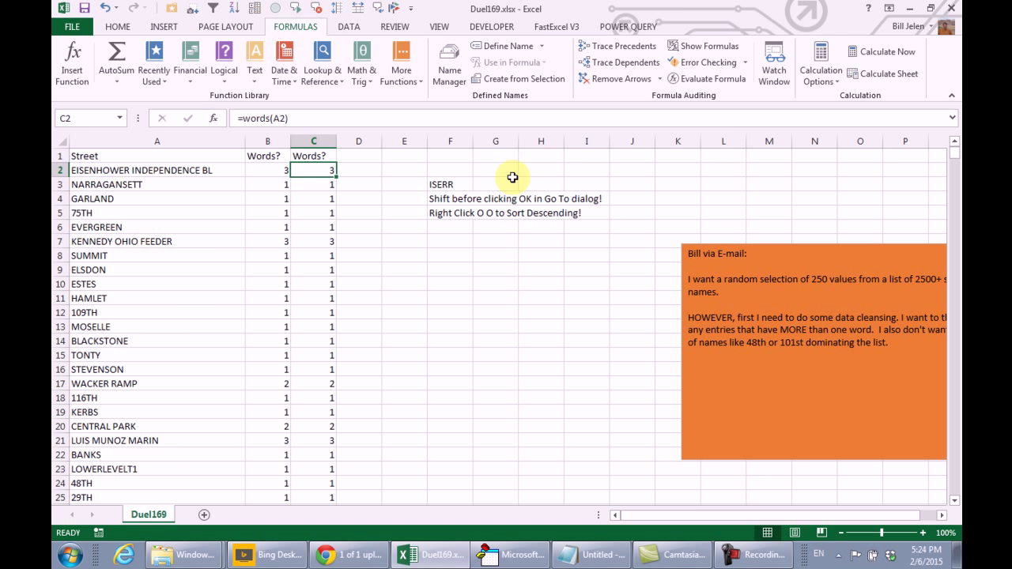